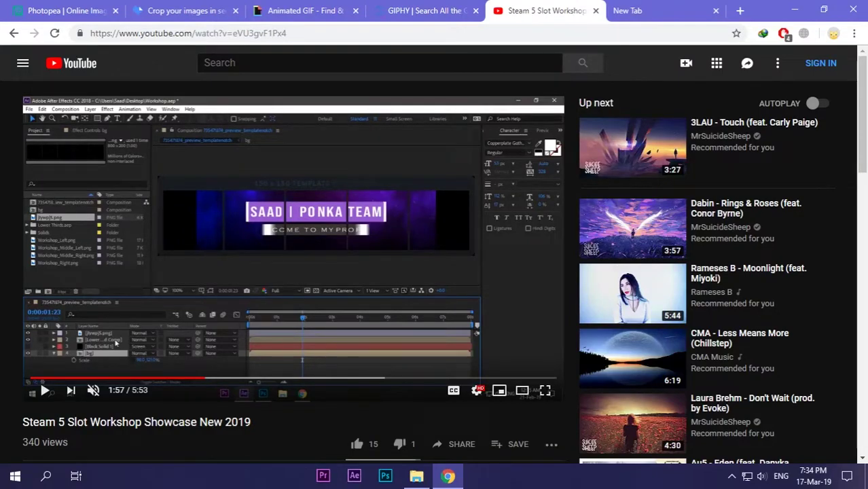
Step: Scroll down and back up through the video's description and comments to find the template link
{"action": "scroll", "coordinate": [0, 293], "scroll_direction": "down", "scroll_amount": 2}
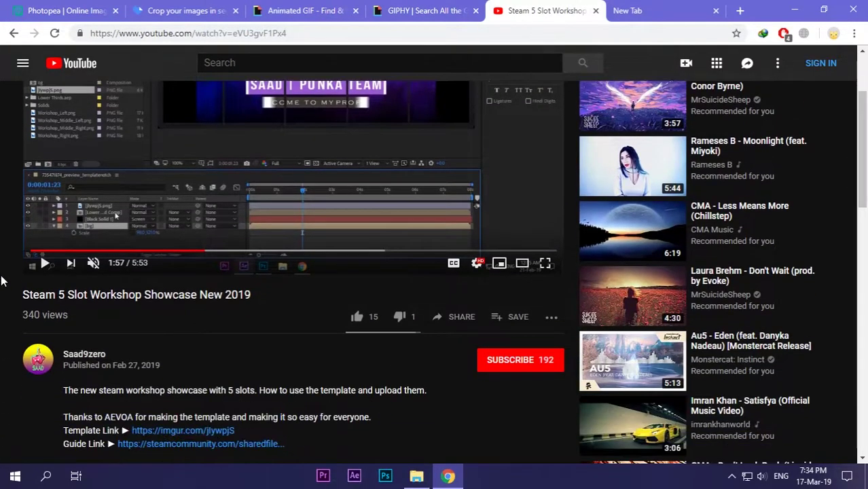
{"action": "scroll", "coordinate": [1, 280], "scroll_direction": "down", "scroll_amount": 2}
{"action": "scroll", "coordinate": [1, 278], "scroll_direction": "down", "scroll_amount": 5}
{"action": "scroll", "coordinate": [1, 275], "scroll_direction": "down", "scroll_amount": 5}
{"action": "scroll", "coordinate": [1, 269], "scroll_direction": "down", "scroll_amount": 3}
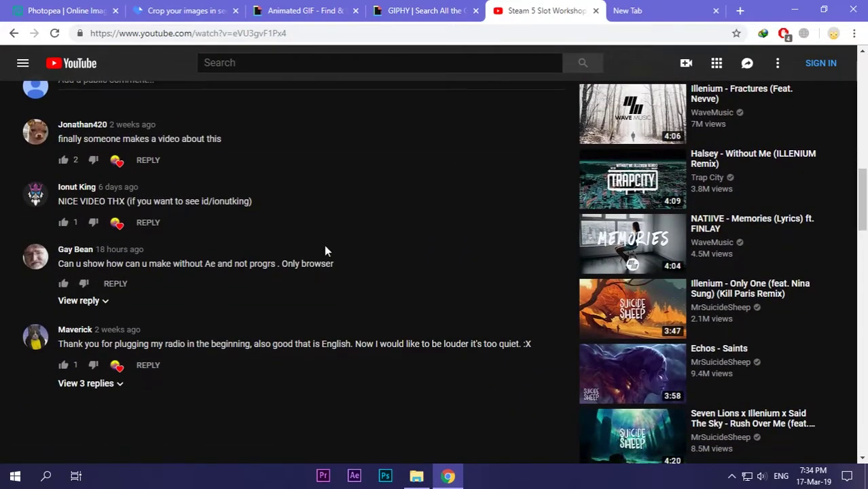
{"action": "scroll", "coordinate": [325, 246], "scroll_direction": "up", "scroll_amount": 4}
{"action": "scroll", "coordinate": [324, 247], "scroll_direction": "up", "scroll_amount": 1}
{"action": "scroll", "coordinate": [324, 245], "scroll_direction": "up", "scroll_amount": 1}
{"action": "scroll", "coordinate": [376, 248], "scroll_direction": "up", "scroll_amount": 1}
{"action": "scroll", "coordinate": [351, 265], "scroll_direction": "up", "scroll_amount": 1}
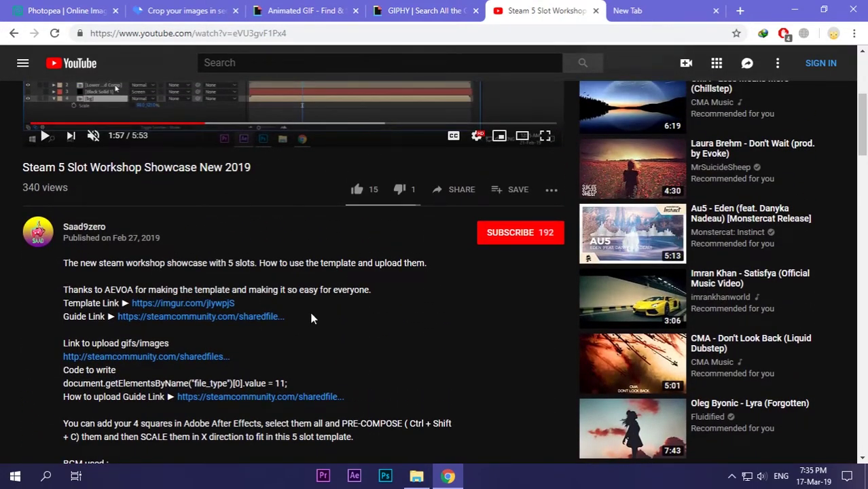
Step: Open the template link in a new tab, switch to Imgur and close YouTube
{"action": "right_click", "coordinate": [218, 305]}
{"action": "left_click", "coordinate": [266, 315]}
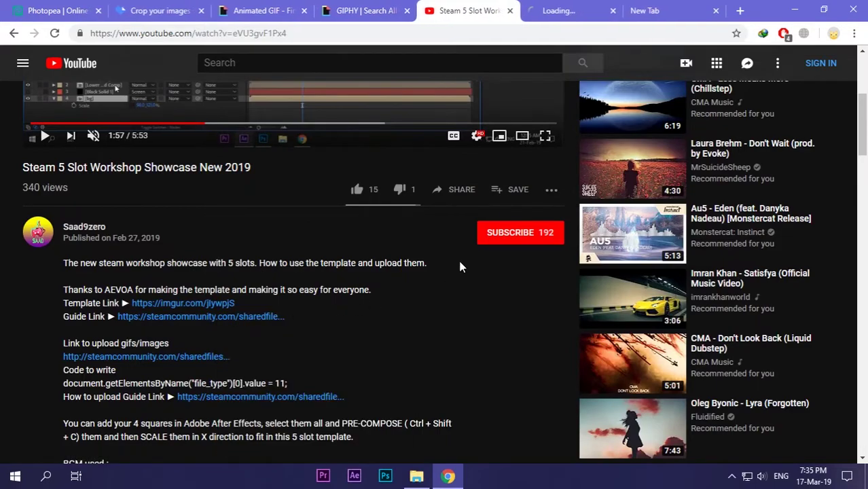
{"action": "scroll", "coordinate": [406, 226], "scroll_direction": "up", "scroll_amount": 2}
{"action": "left_click", "coordinate": [551, 11]}
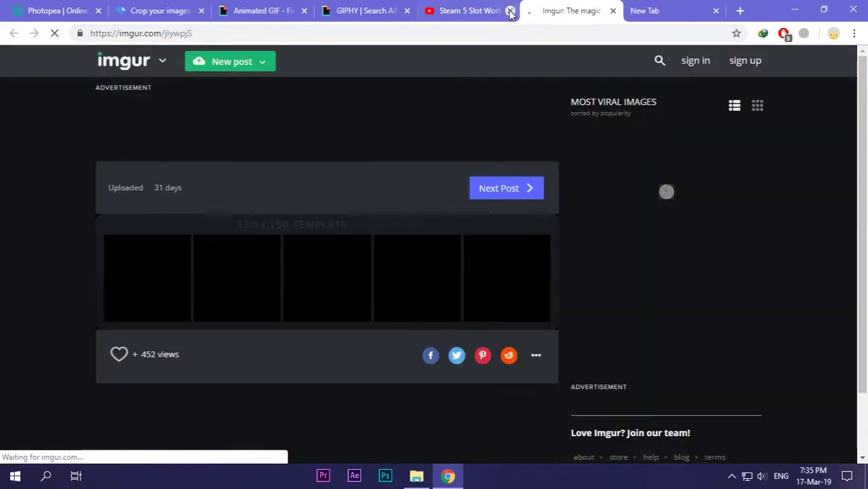
{"action": "left_click", "coordinate": [509, 11]}
Step: Start saving the Imgur template image, cancel the save, and close the Imgur tab
{"action": "right_click", "coordinate": [319, 255]}
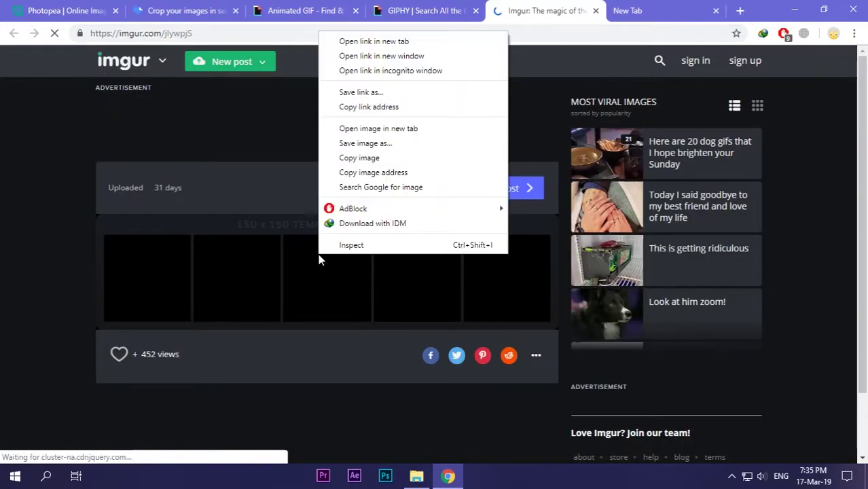
{"action": "left_click", "coordinate": [384, 143]}
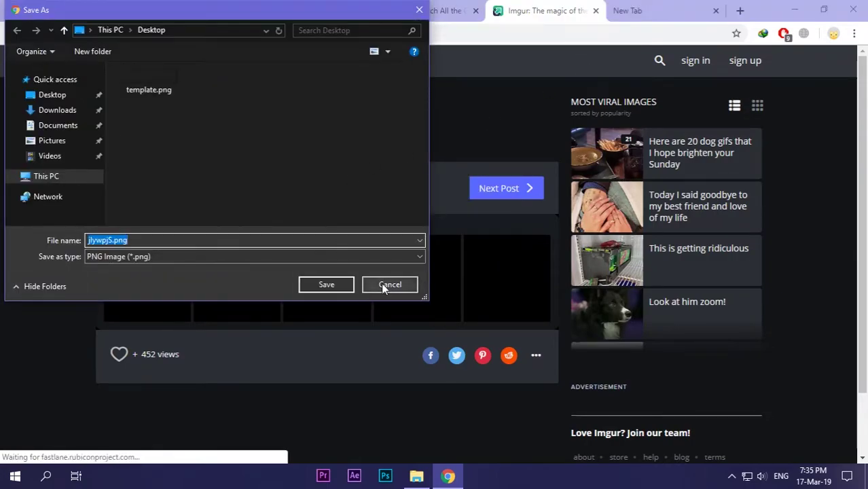
{"action": "left_click", "coordinate": [383, 286]}
{"action": "left_click", "coordinate": [595, 10]}
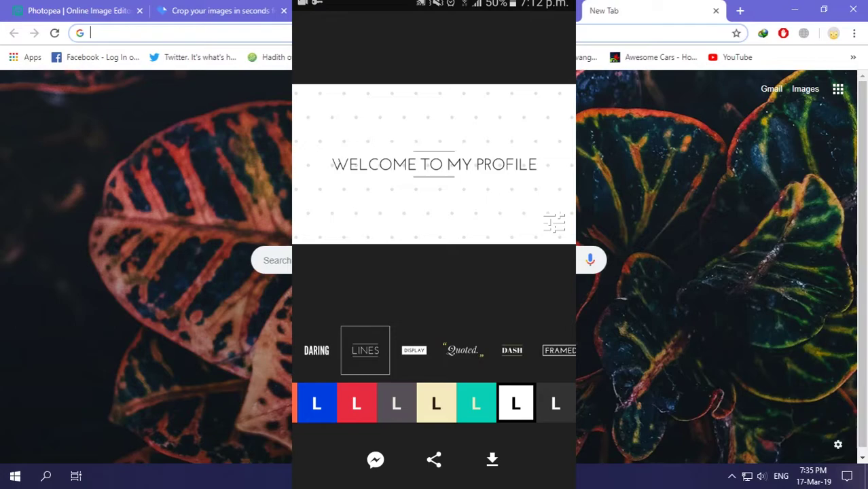
Step: Save the Legend animation as a GIF from its download options
{"action": "left_click", "coordinate": [493, 460]}
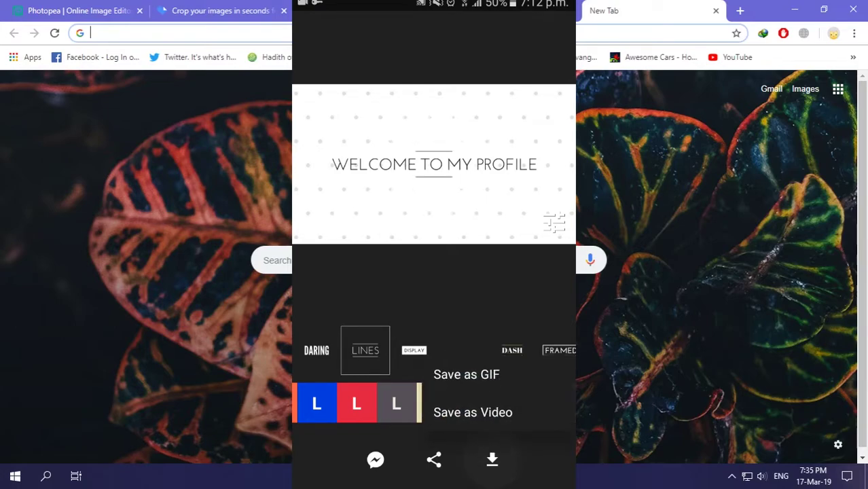
{"action": "left_click", "coordinate": [466, 374]}
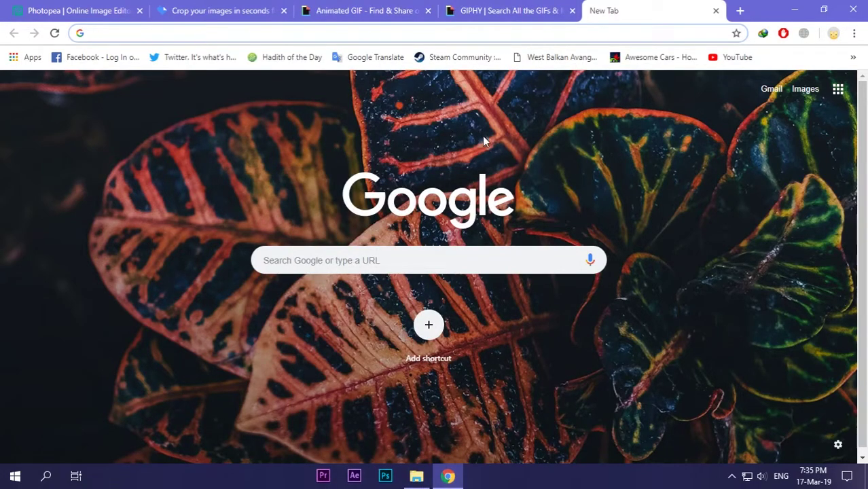
Step: Open GIPHY's GIF Maker and cancel the file upload picker
{"action": "left_click", "coordinate": [521, 5]}
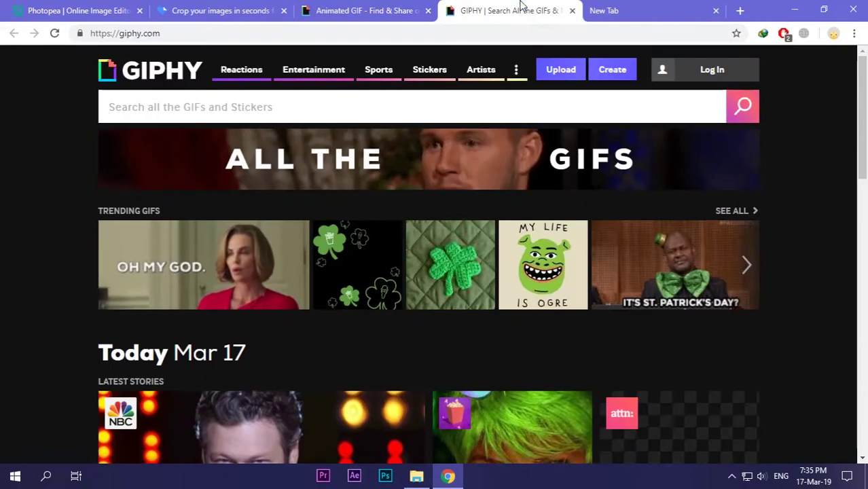
{"action": "scroll", "coordinate": [614, 161], "scroll_direction": "down", "scroll_amount": 2}
{"action": "scroll", "coordinate": [613, 161], "scroll_direction": "up", "scroll_amount": 2}
{"action": "left_click", "coordinate": [608, 71]}
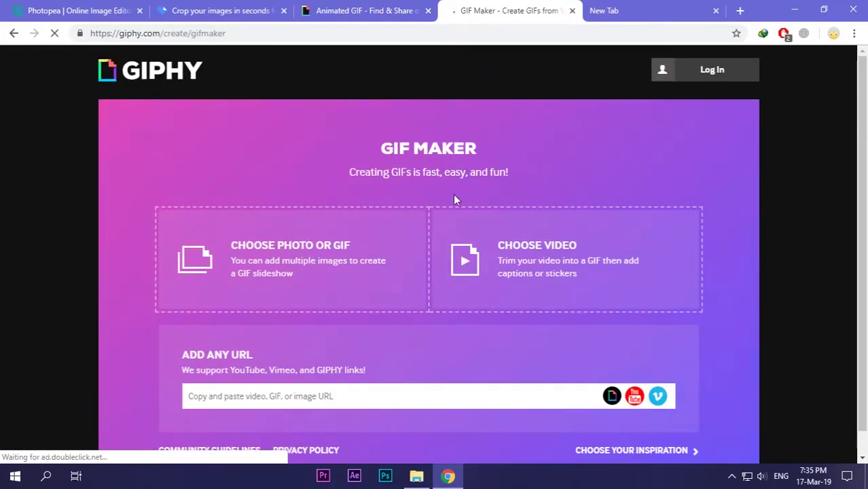
{"action": "left_click", "coordinate": [280, 263]}
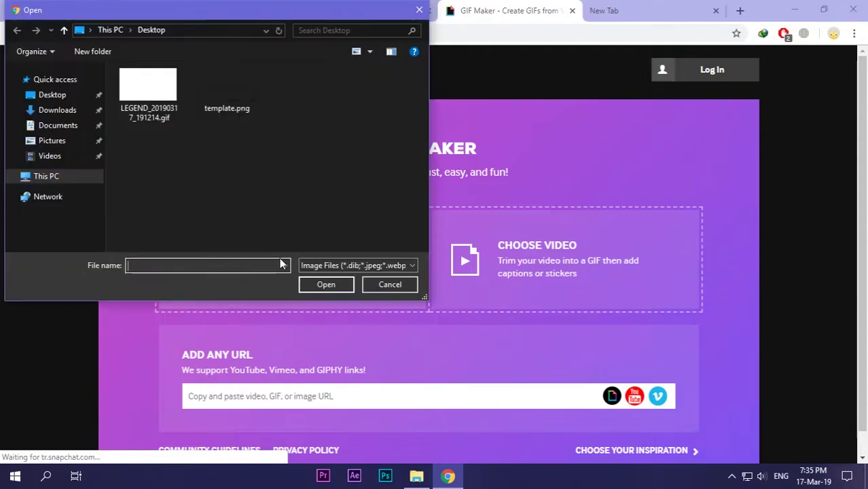
{"action": "left_click", "coordinate": [387, 286]}
Step: Open GIPHY home in a new tab and search Google images for 'texture gif'
{"action": "right_click", "coordinate": [135, 71]}
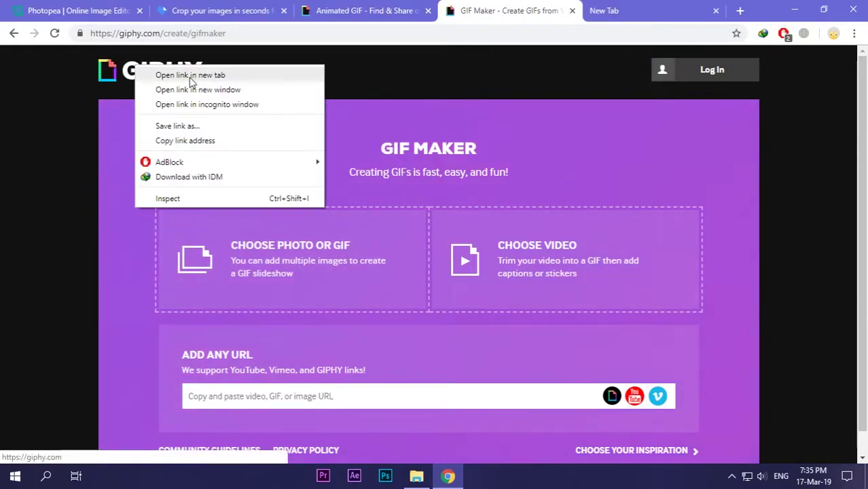
{"action": "left_click", "coordinate": [169, 75]}
{"action": "left_click", "coordinate": [543, 10]}
{"action": "left_click", "coordinate": [444, 28]}
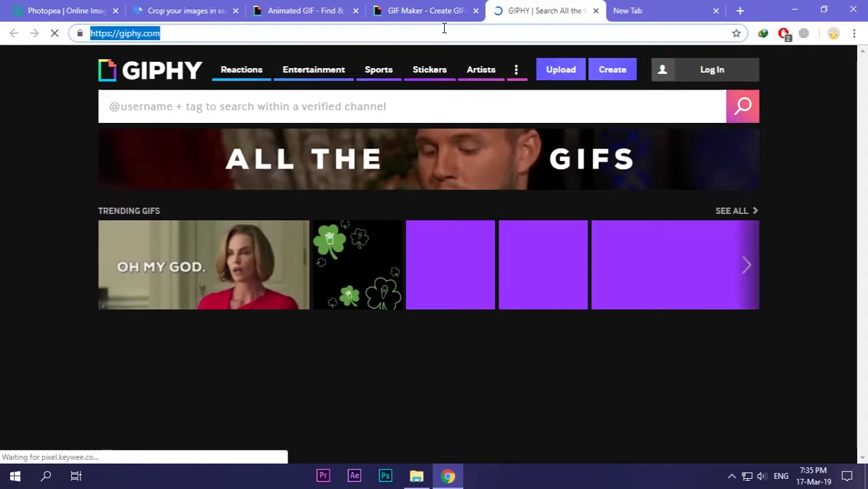
{"action": "type", "text": "textu"}
{"action": "key", "text": "Return"}
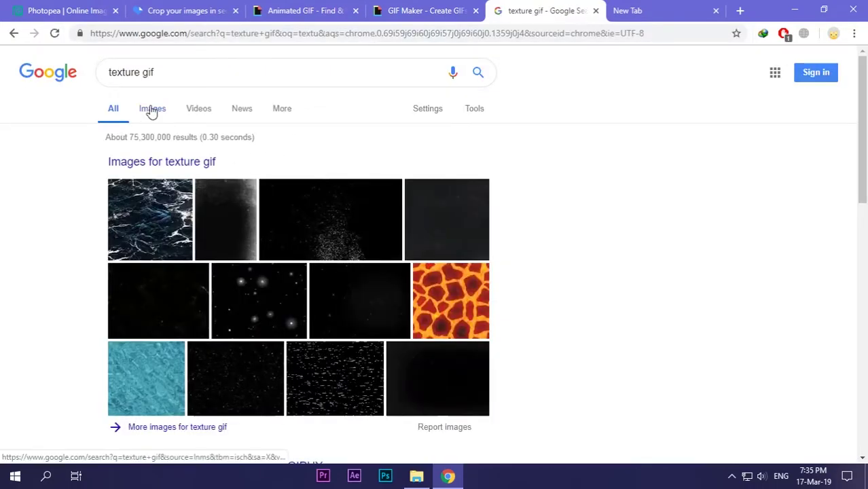
{"action": "left_click", "coordinate": [150, 109]}
{"action": "scroll", "coordinate": [233, 365], "scroll_direction": "down", "scroll_amount": 2}
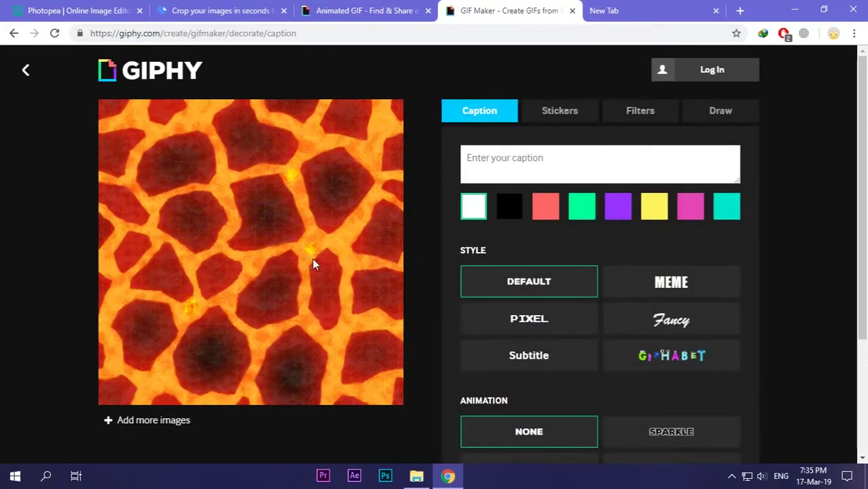
Step: Caption the texture GIF 'Welcome to my profile' with the Typing animation
{"action": "type", "text": "Welc"}
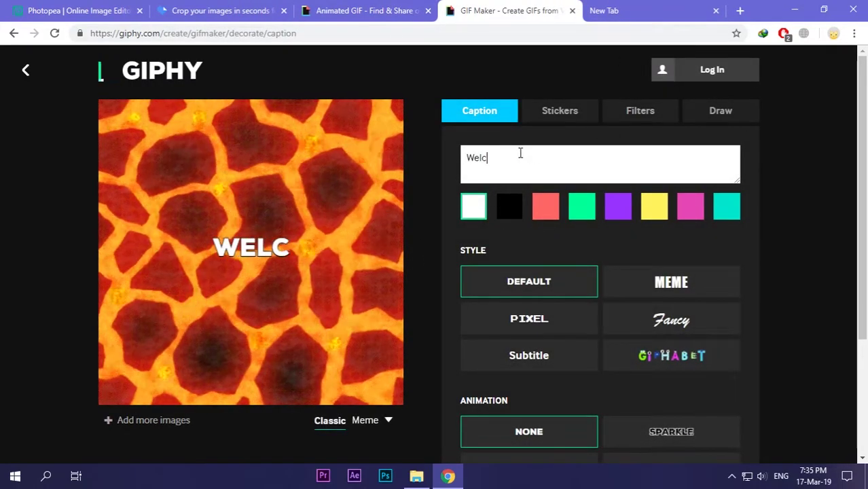
{"action": "type", "text": "ome to my profile"}
{"action": "scroll", "coordinate": [635, 296], "scroll_direction": "down", "scroll_amount": 2}
{"action": "left_click", "coordinate": [552, 419]}
{"action": "scroll", "coordinate": [284, 360], "scroll_direction": "up", "scroll_amount": 1}
{"action": "scroll", "coordinate": [285, 361], "scroll_direction": "up", "scroll_amount": 1}
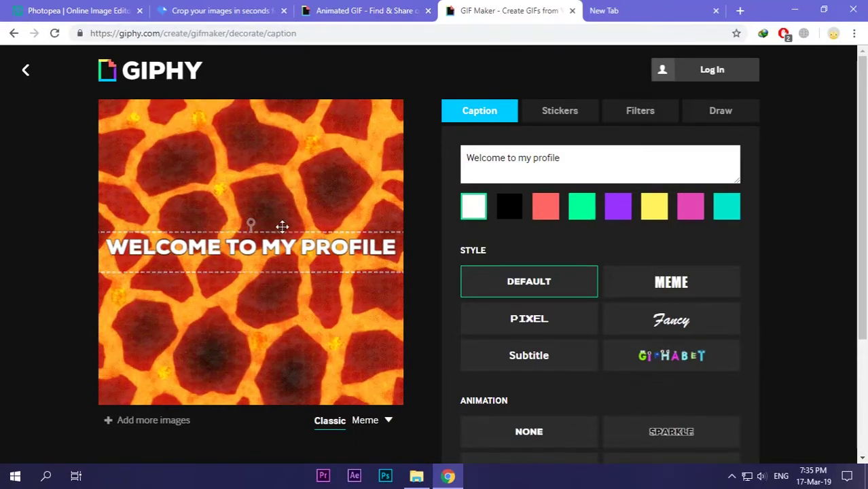
{"action": "scroll", "coordinate": [742, 317], "scroll_direction": "down", "scroll_amount": 2}
Step: Upload the captioned GIF to GIPHY and leave the GIF Maker page
{"action": "left_click", "coordinate": [711, 452]}
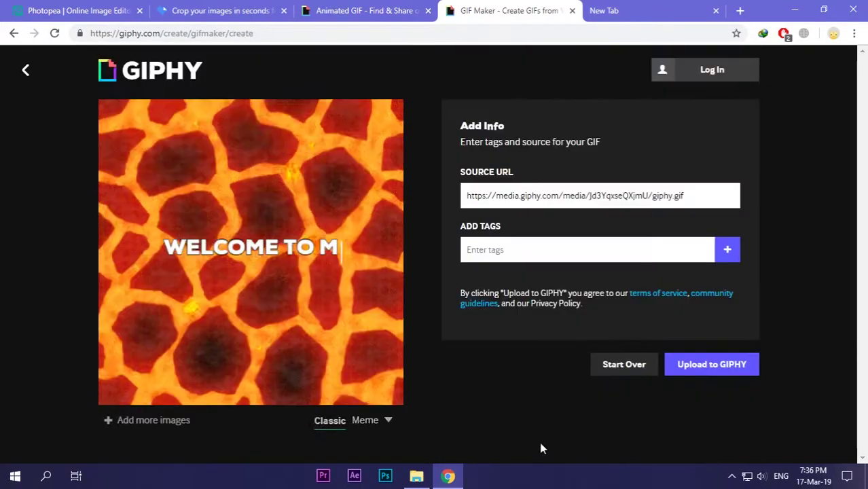
{"action": "left_click", "coordinate": [712, 364]}
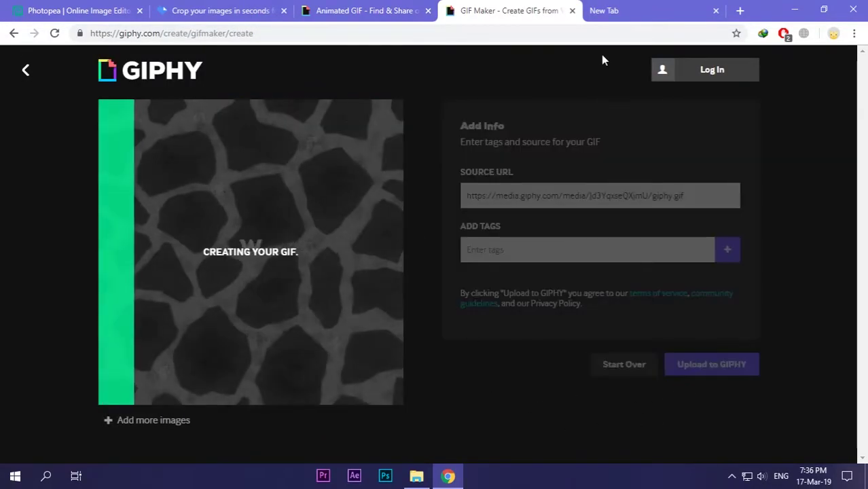
{"action": "left_click", "coordinate": [572, 10]}
{"action": "left_click", "coordinate": [494, 105]}
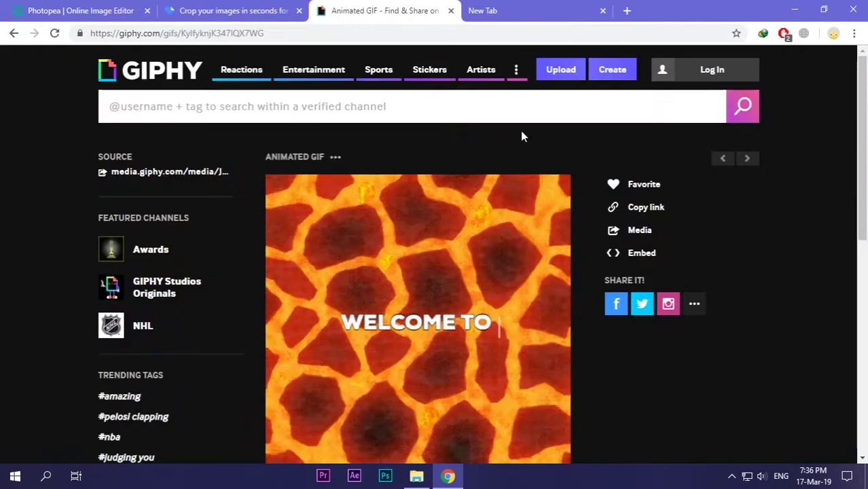
{"action": "scroll", "coordinate": [520, 138], "scroll_direction": "down", "scroll_amount": 2}
{"action": "scroll", "coordinate": [540, 283], "scroll_direction": "down", "scroll_amount": 2}
{"action": "right_click", "coordinate": [384, 142]}
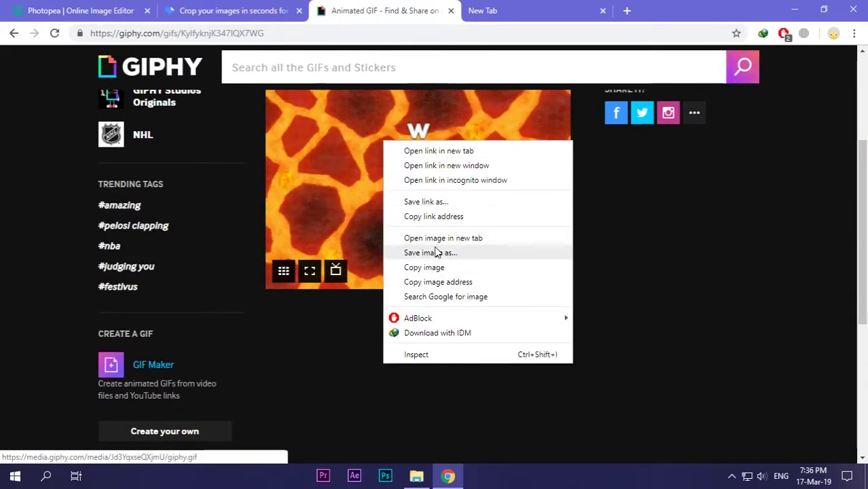
{"action": "left_click", "coordinate": [694, 303]}
Step: Switch to Photopea and open template.png
{"action": "left_click", "coordinate": [283, 8]}
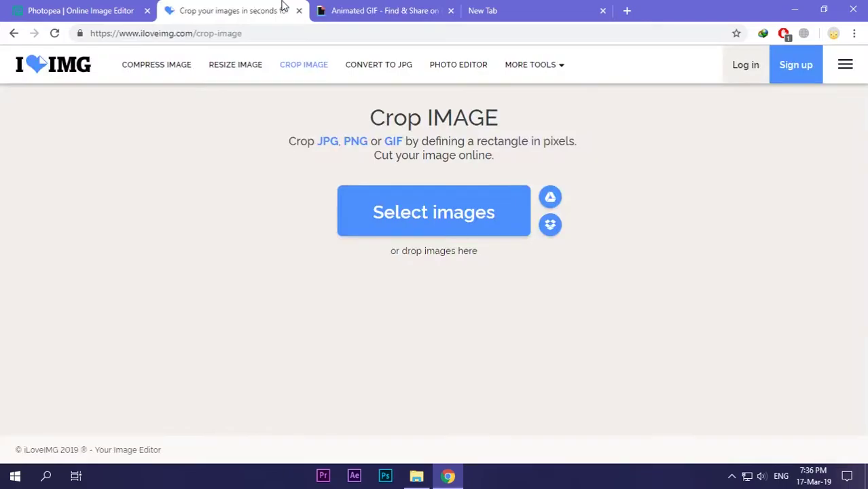
{"action": "left_click", "coordinate": [80, 8]}
{"action": "left_click", "coordinate": [227, 35]}
{"action": "left_click", "coordinate": [514, 218]}
{"action": "left_click", "coordinate": [16, 56]}
{"action": "left_click", "coordinate": [34, 93]}
{"action": "left_click", "coordinate": [299, 119]}
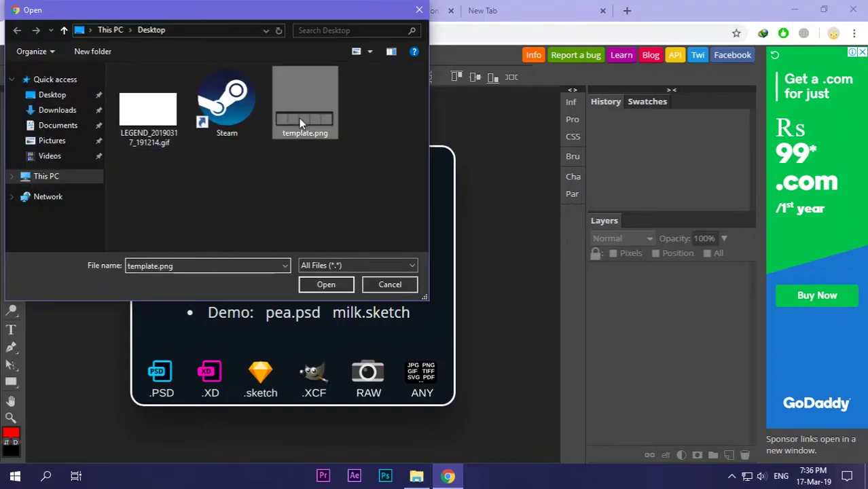
{"action": "left_click", "coordinate": [320, 285]}
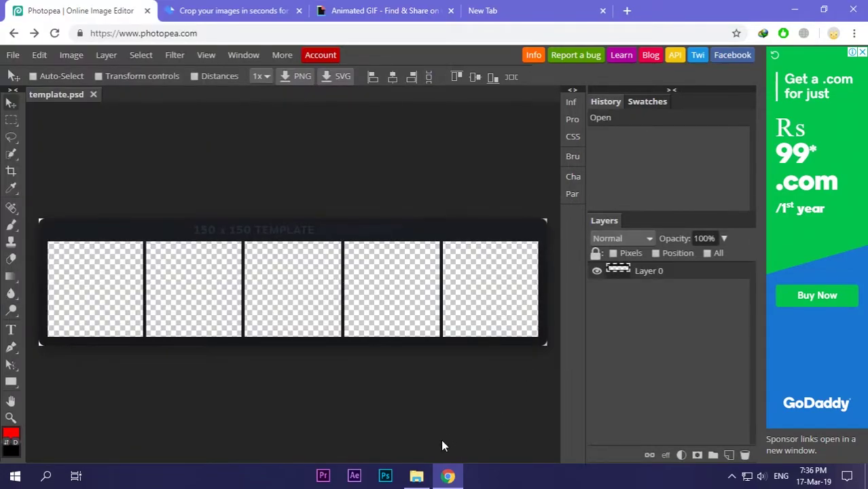
Step: Open the LEGEND animation GIF in Photopea
{"action": "left_click", "coordinate": [13, 55]}
{"action": "left_click", "coordinate": [29, 92]}
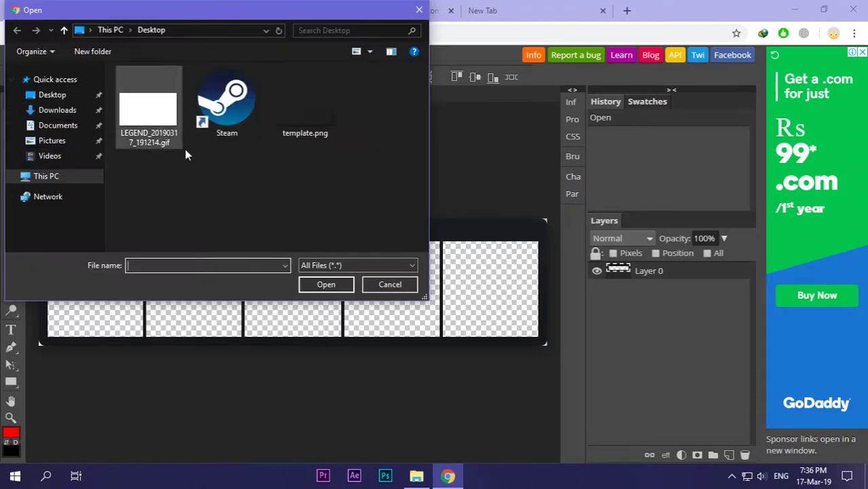
{"action": "left_click", "coordinate": [152, 129]}
{"action": "left_click", "coordinate": [326, 284]}
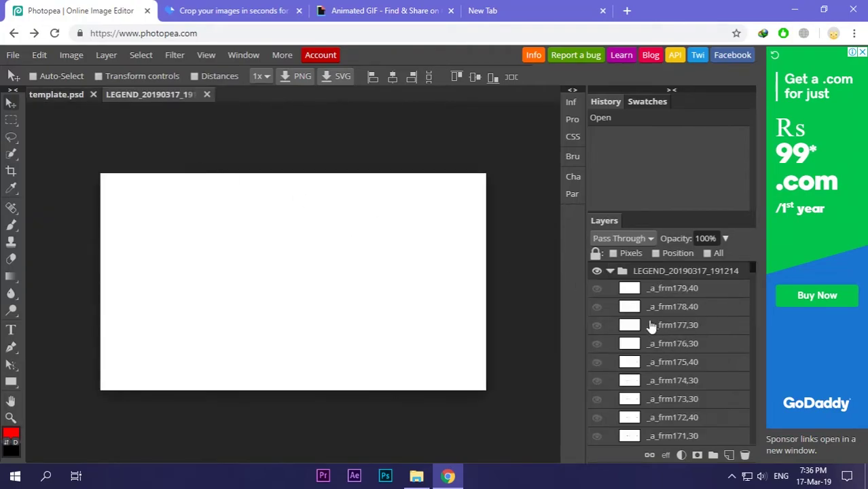
Step: Collapse the LEGEND frame group and duplicate it into template.psd
{"action": "scroll", "coordinate": [624, 338], "scroll_direction": "down", "scroll_amount": 3}
{"action": "scroll", "coordinate": [624, 317], "scroll_direction": "down", "scroll_amount": 5}
{"action": "scroll", "coordinate": [617, 291], "scroll_direction": "up", "scroll_amount": 8}
{"action": "left_click", "coordinate": [611, 272]}
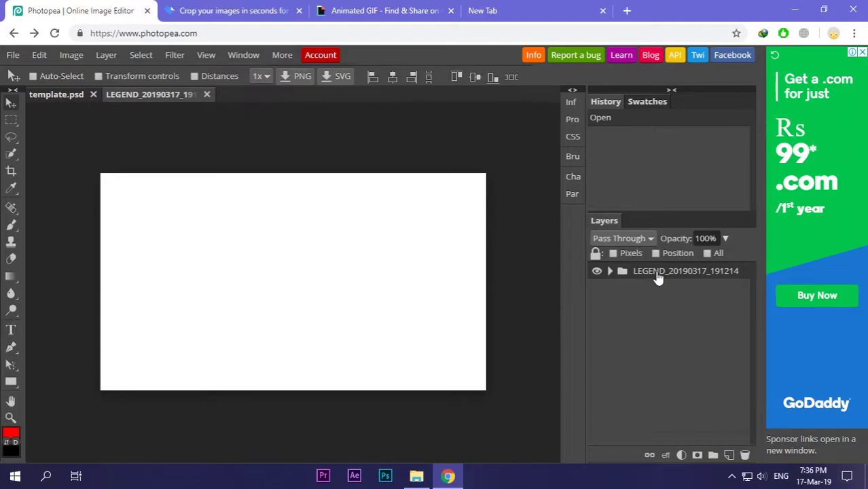
{"action": "right_click", "coordinate": [657, 278]}
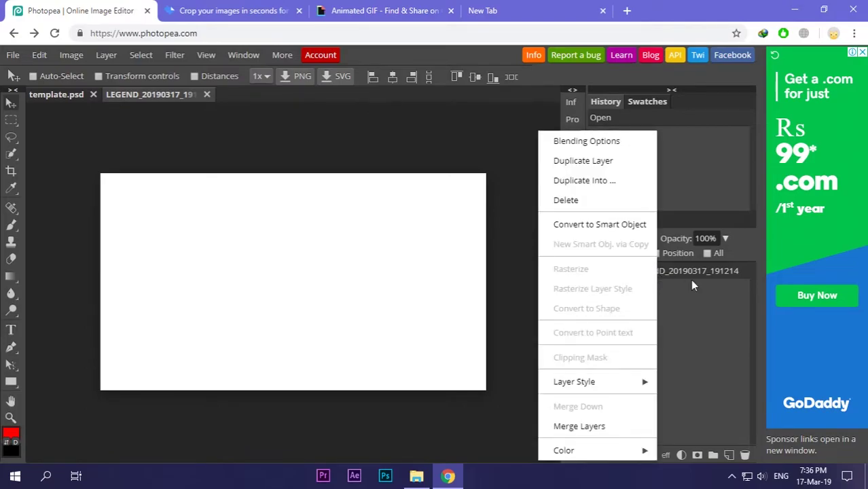
{"action": "left_click", "coordinate": [596, 182]}
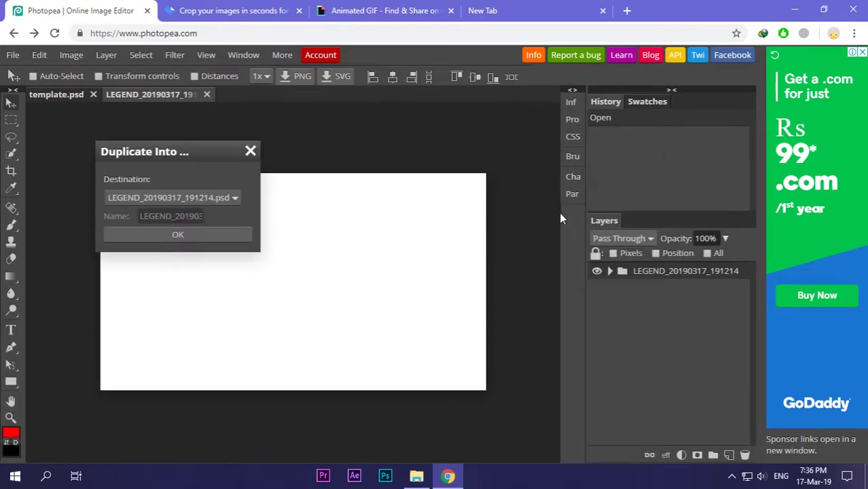
{"action": "left_click", "coordinate": [210, 197]}
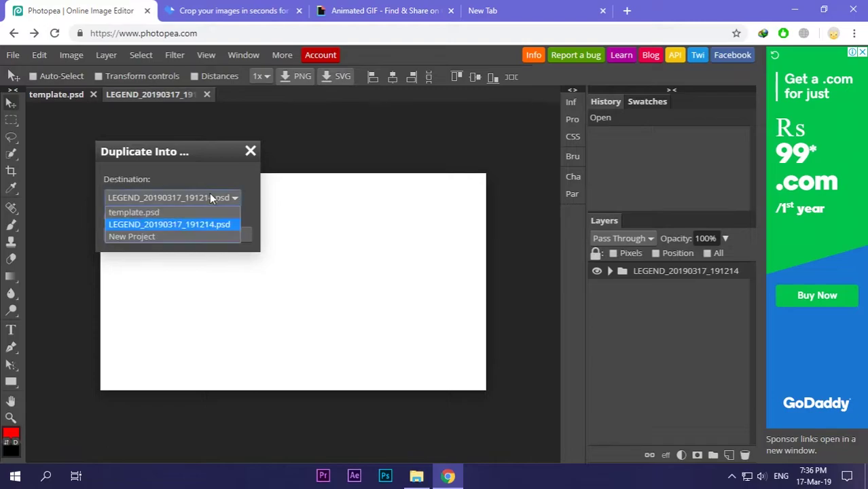
{"action": "left_click", "coordinate": [151, 212]}
{"action": "left_click", "coordinate": [205, 239]}
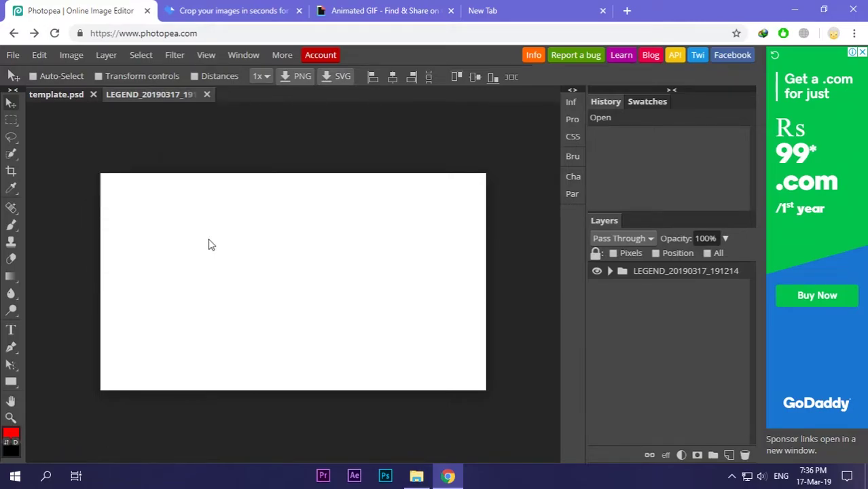
Step: In template.psd, move Layer 0 above the LEGEND group and select the group
{"action": "left_click", "coordinate": [62, 93]}
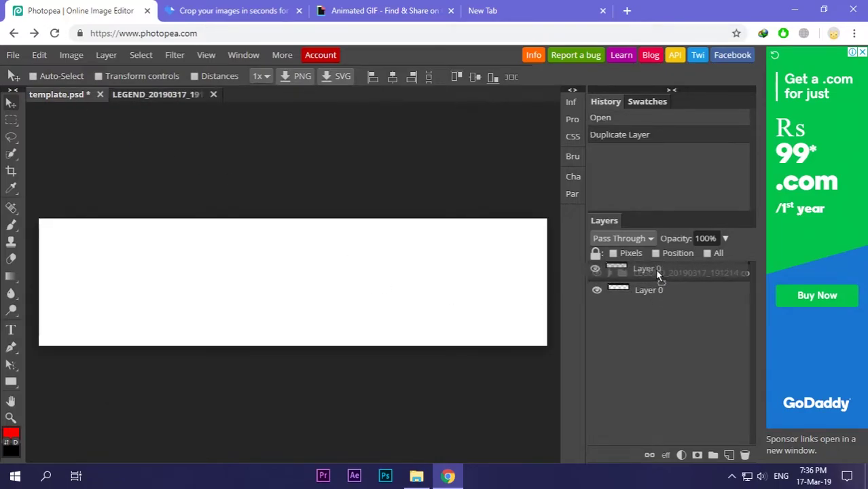
{"action": "left_click_drag", "start_coordinate": [658, 292], "coordinate": [655, 269]}
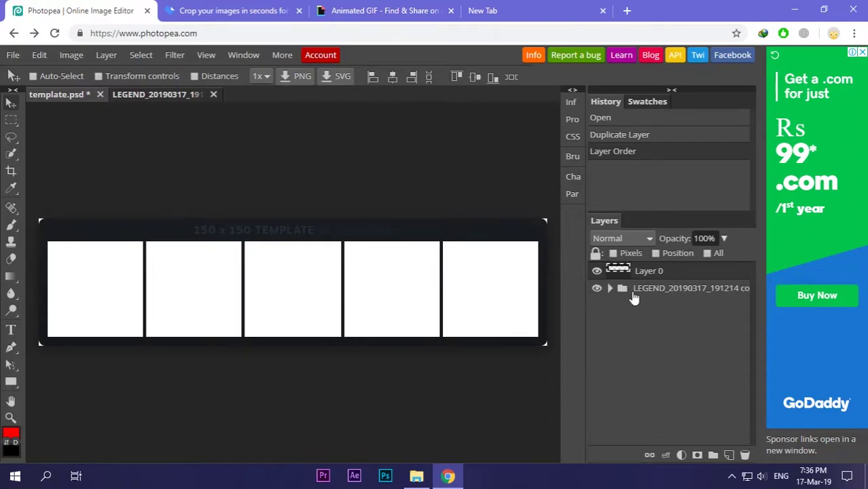
{"action": "left_click", "coordinate": [654, 291]}
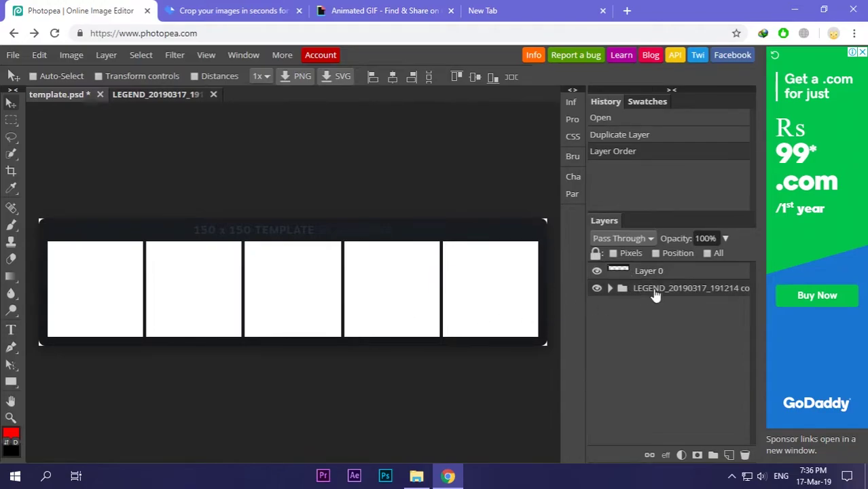
Step: Free-transform the LEGEND group to about 47% height to fit behind the frame strip
{"action": "left_click", "coordinate": [99, 76]}
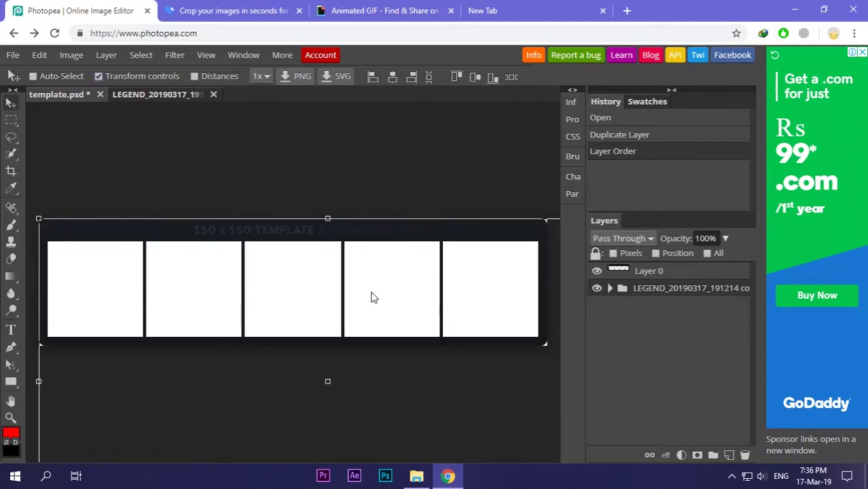
{"action": "key", "text": "ctrl+t"}
{"action": "left_click_drag", "start_coordinate": [362, 368], "coordinate": [352, 285]}
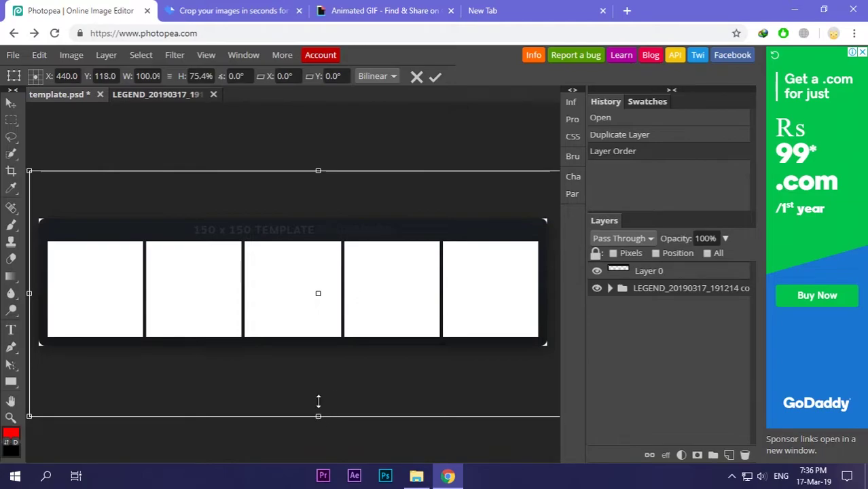
{"action": "left_click_drag", "start_coordinate": [318, 415], "coordinate": [318, 370]}
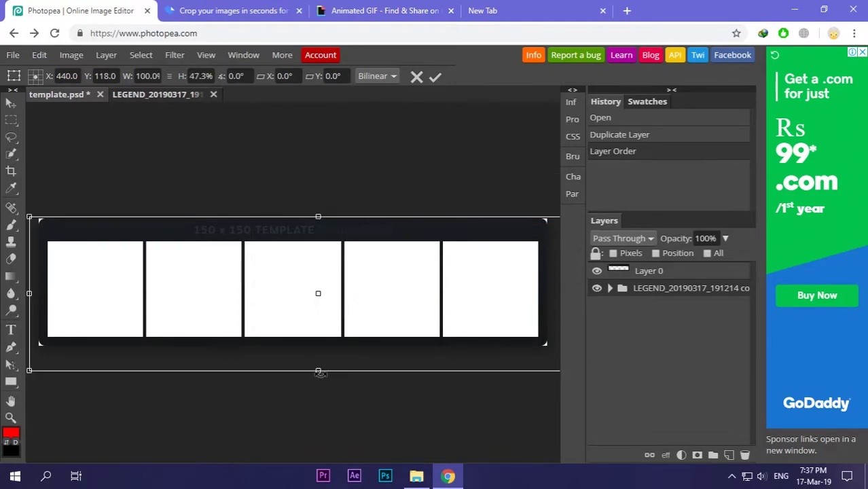
{"action": "left_click_drag", "start_coordinate": [352, 302], "coordinate": [352, 300]}
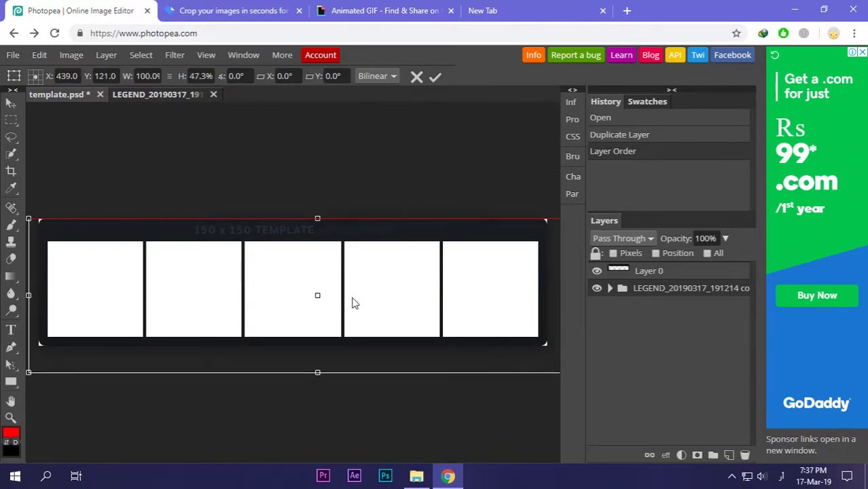
{"action": "right_click", "coordinate": [11, 293]}
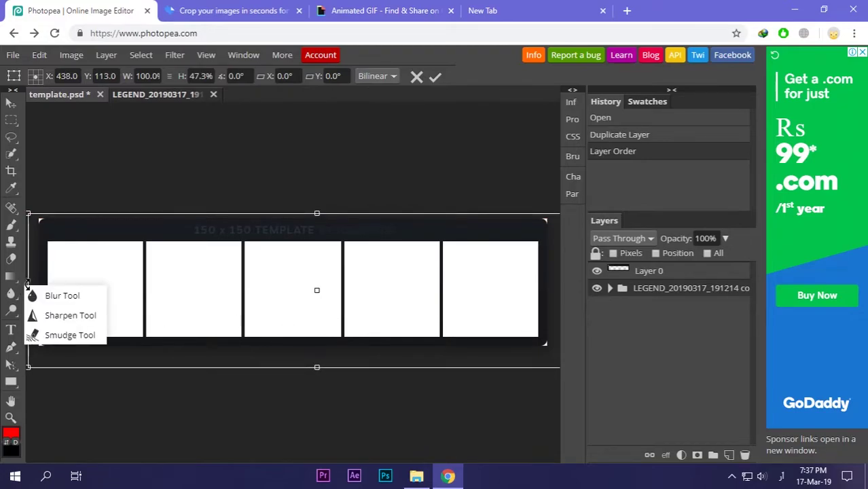
{"action": "left_click", "coordinate": [435, 77]}
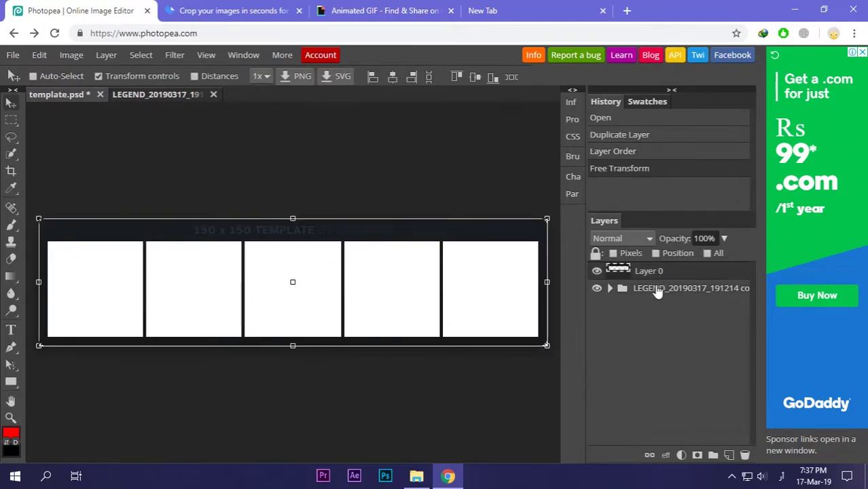
Step: Export the composition as a GIF via File > Export As
{"action": "left_click", "coordinate": [100, 76]}
{"action": "left_click", "coordinate": [13, 55]}
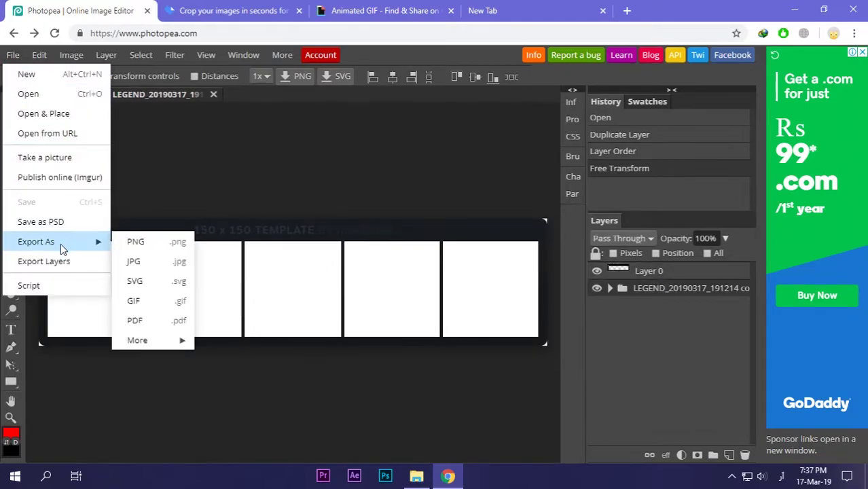
{"action": "left_click", "coordinate": [159, 303]}
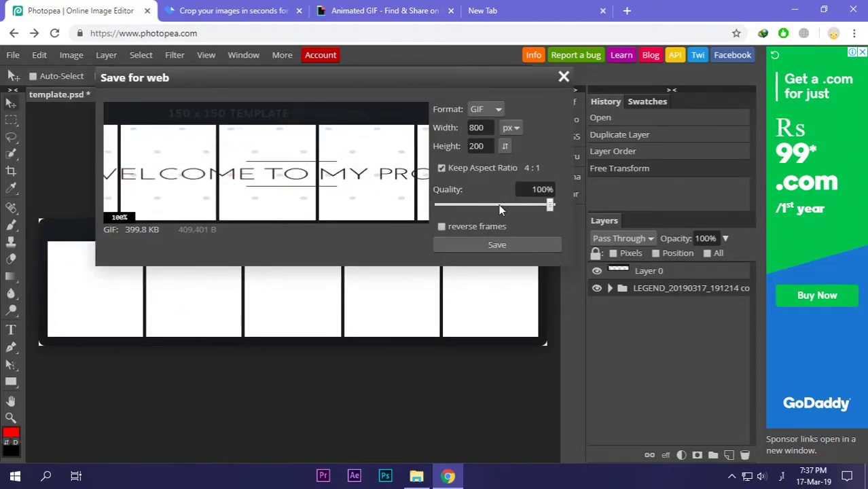
Step: Save template.gif, then load it from Downloads into iLoveIMG's crop tool
{"action": "left_click", "coordinate": [520, 244]}
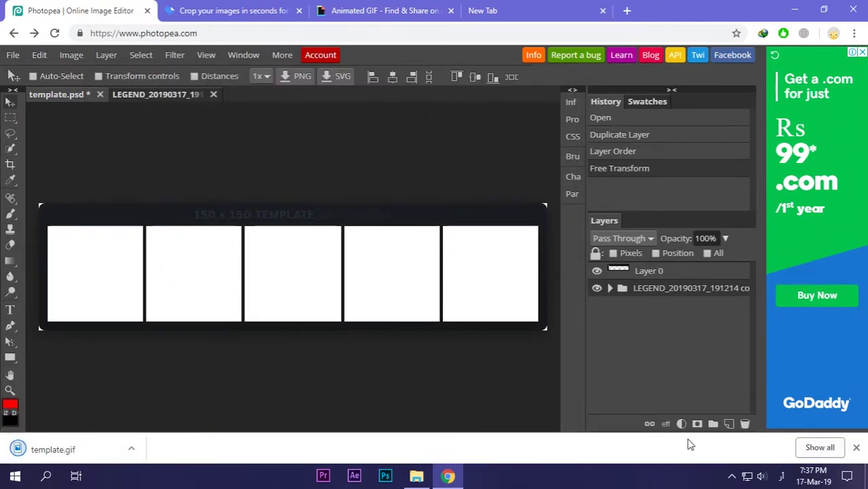
{"action": "left_click", "coordinate": [231, 10]}
{"action": "left_click", "coordinate": [272, 34]}
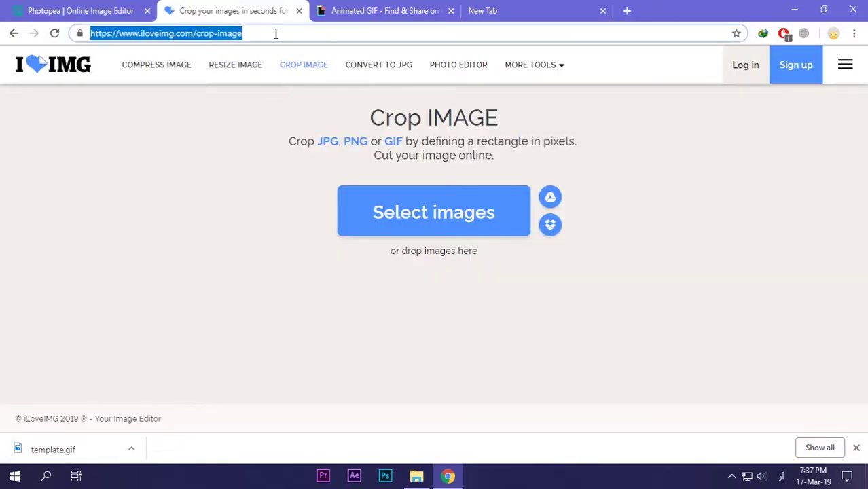
{"action": "left_click", "coordinate": [478, 220]}
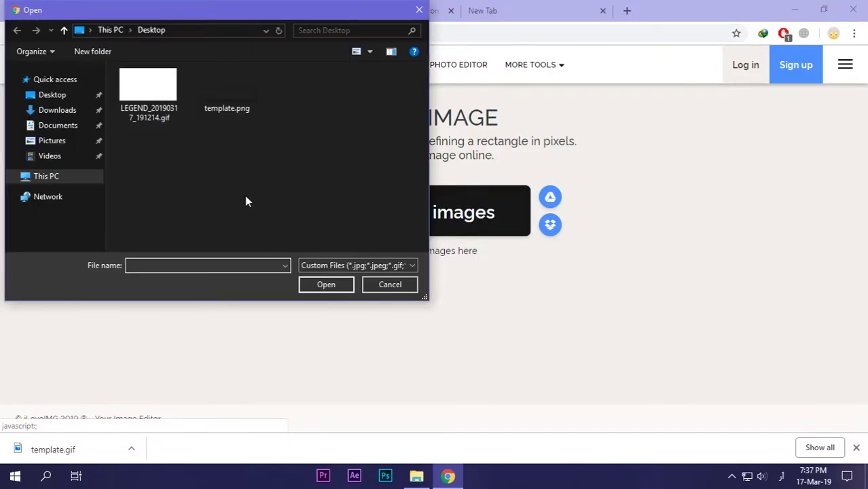
{"action": "left_click", "coordinate": [57, 109]}
{"action": "scroll", "coordinate": [253, 235], "scroll_direction": "down", "scroll_amount": 1}
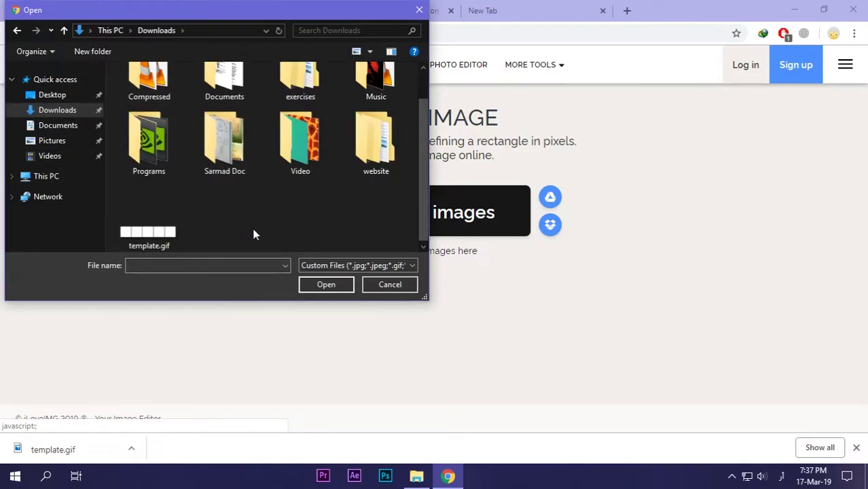
{"action": "left_click", "coordinate": [149, 234]}
{"action": "left_click", "coordinate": [323, 283]}
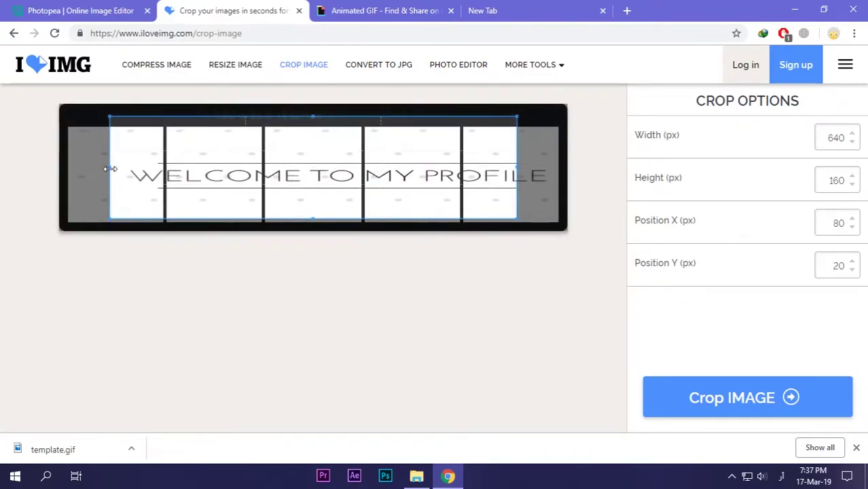
Step: Crop template.gif to a 150×150 square over the leftmost frame
{"action": "left_click_drag", "start_coordinate": [110, 167], "coordinate": [264, 173]}
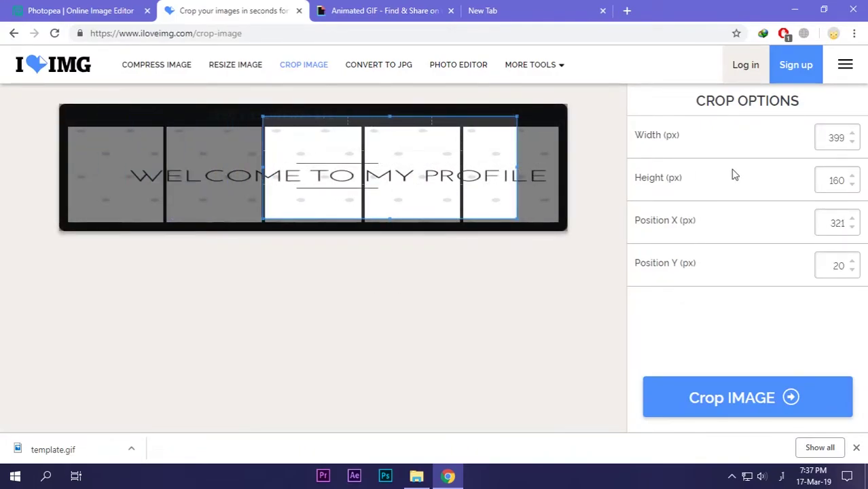
{"action": "left_click", "coordinate": [841, 141]}
{"action": "key", "text": "BackSpace"}
{"action": "type", "text": "8"}
{"action": "key", "text": "ctrl+a"}
{"action": "type", "text": "150"}
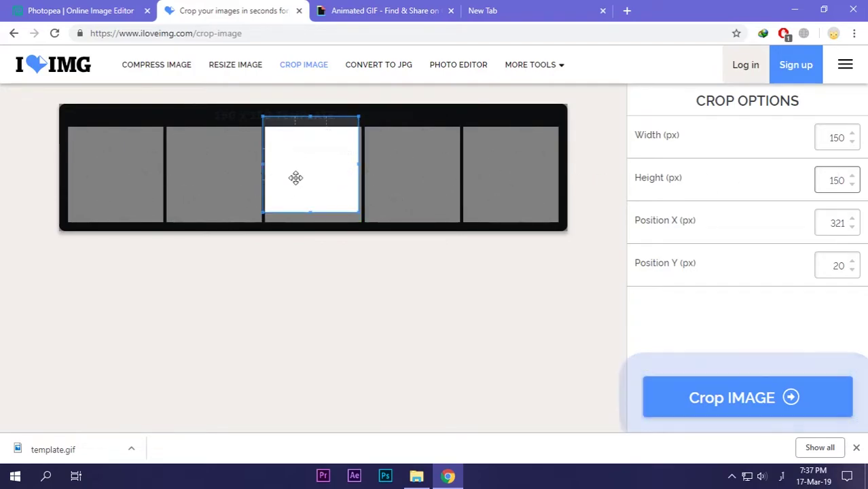
{"action": "left_click_drag", "start_coordinate": [295, 177], "coordinate": [95, 195]}
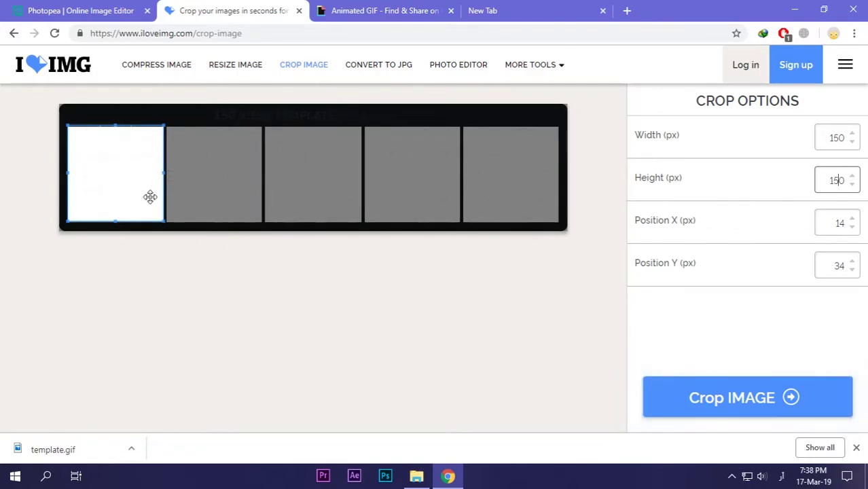
{"action": "key", "text": "Up"}
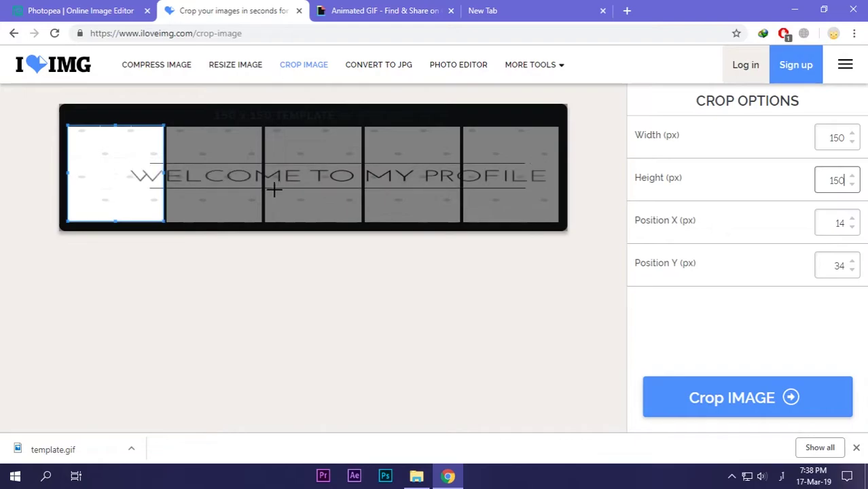
{"action": "left_click_drag", "start_coordinate": [121, 165], "coordinate": [118, 168]}
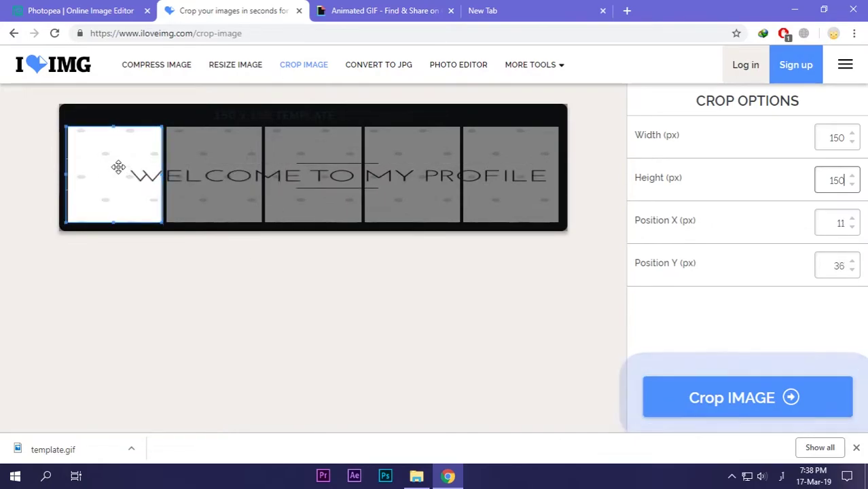
{"action": "left_click_drag", "start_coordinate": [118, 167], "coordinate": [121, 166]}
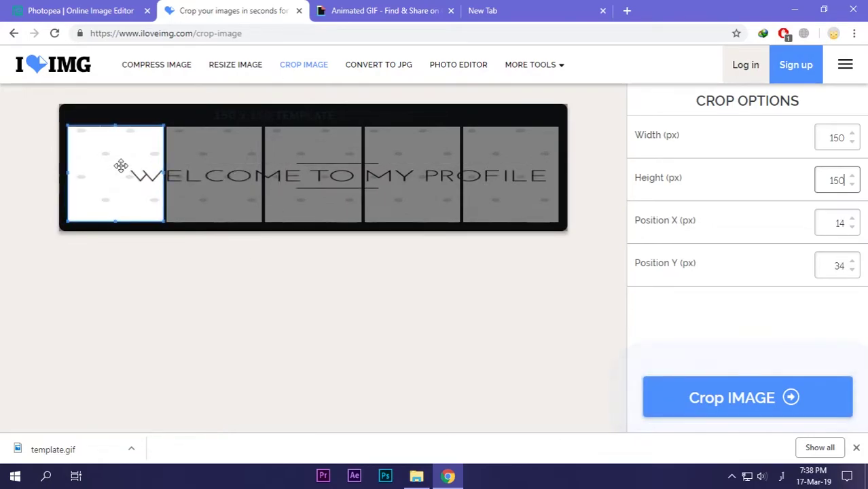
{"action": "left_click", "coordinate": [736, 398]}
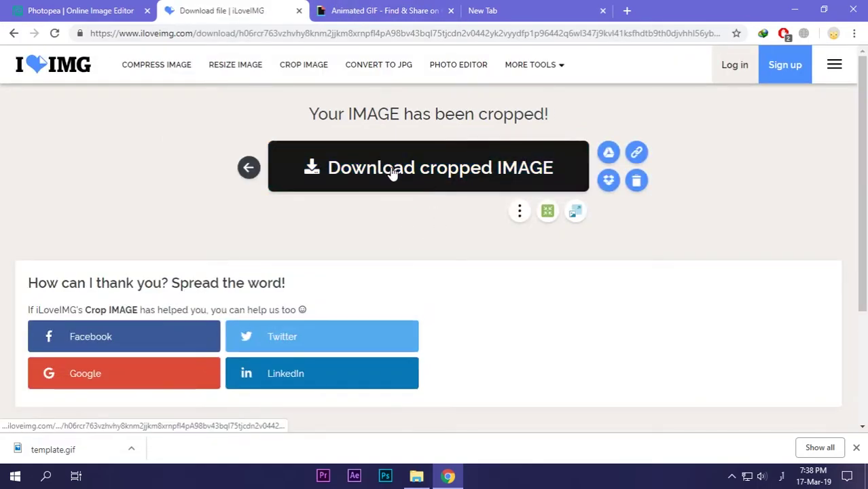
Step: Download the cropped square and rename it to 1.gif in its folder
{"action": "left_click", "coordinate": [393, 173]}
{"action": "left_click", "coordinate": [820, 448]}
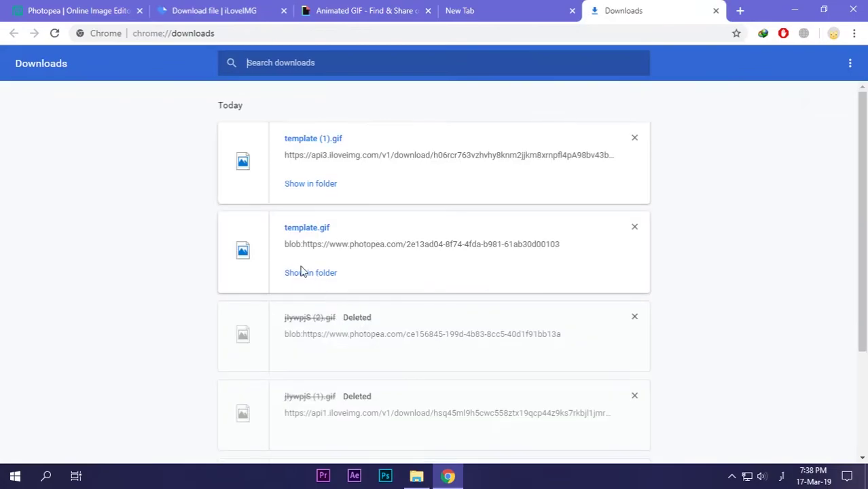
{"action": "left_click", "coordinate": [316, 190]}
{"action": "right_click", "coordinate": [197, 225]}
{"action": "left_click", "coordinate": [234, 434]}
{"action": "type", "text": "1.gif"}
{"action": "key", "text": "Return"}
Step: Return from the downloads page to the iLoveIMG tab
{"action": "left_click", "coordinate": [448, 476]}
{"action": "left_click", "coordinate": [460, 11]}
{"action": "left_click", "coordinate": [631, 11]}
{"action": "left_click", "coordinate": [231, 10]}
Step: Reload template.gif and crop a 150×150 square from its second frame
{"action": "left_click", "coordinate": [248, 167]}
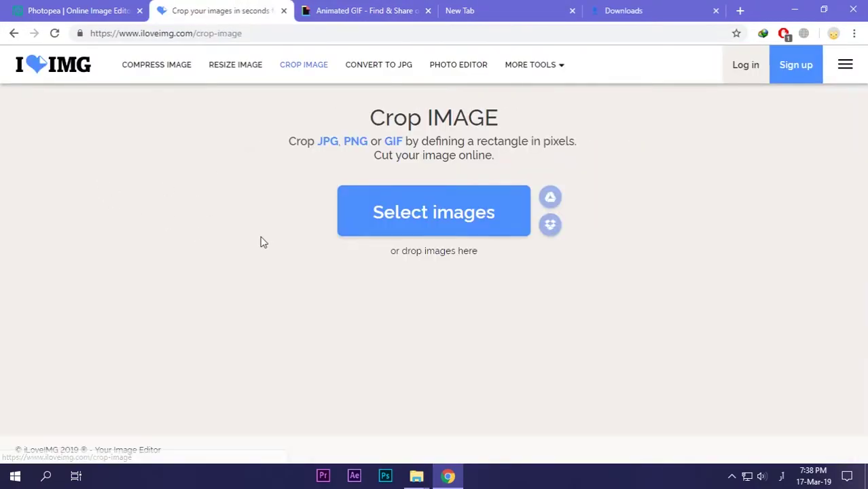
{"action": "left_click", "coordinate": [436, 229]}
{"action": "double_click", "coordinate": [224, 216]}
{"action": "double_click", "coordinate": [837, 140]}
{"action": "type", "text": "15"}
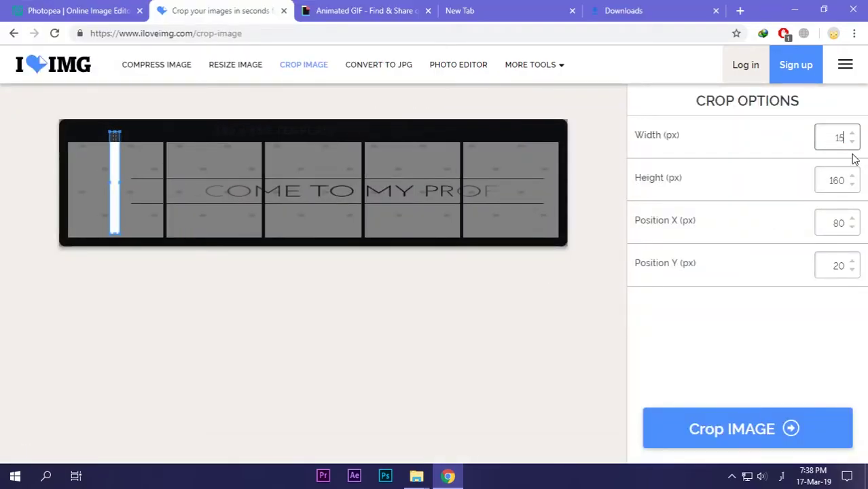
{"action": "type", "text": "0"}
{"action": "double_click", "coordinate": [844, 182]}
{"action": "type", "text": "150"}
{"action": "left_click_drag", "start_coordinate": [182, 176], "coordinate": [242, 183]}
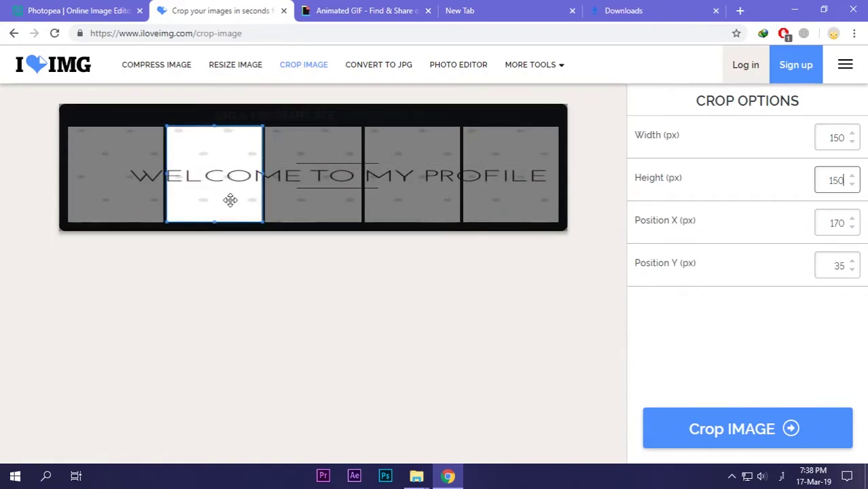
{"action": "left_click", "coordinate": [821, 424]}
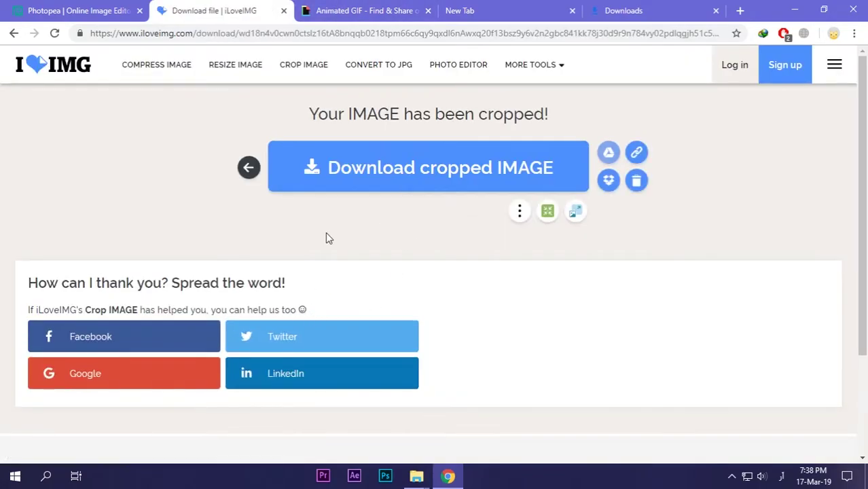
Step: Download the cropped GIF and rename template (1).gif to 2.gif in Downloads
{"action": "left_click", "coordinate": [377, 170]}
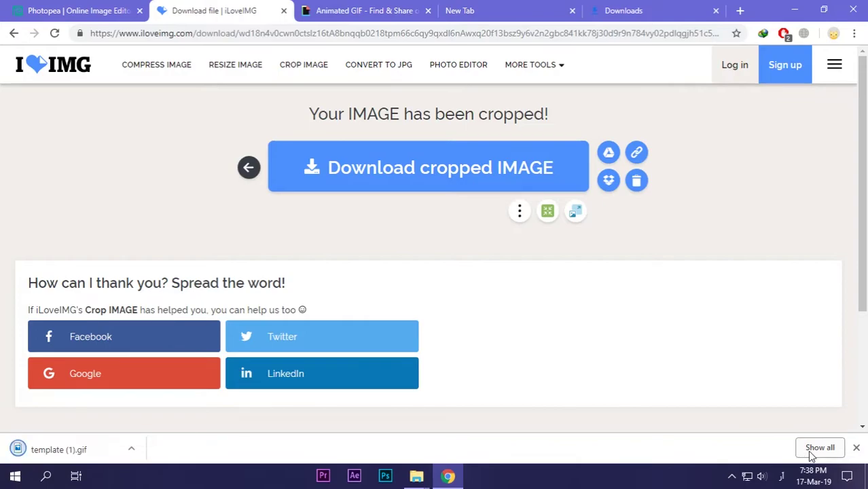
{"action": "mouse_move", "coordinate": [416, 476]}
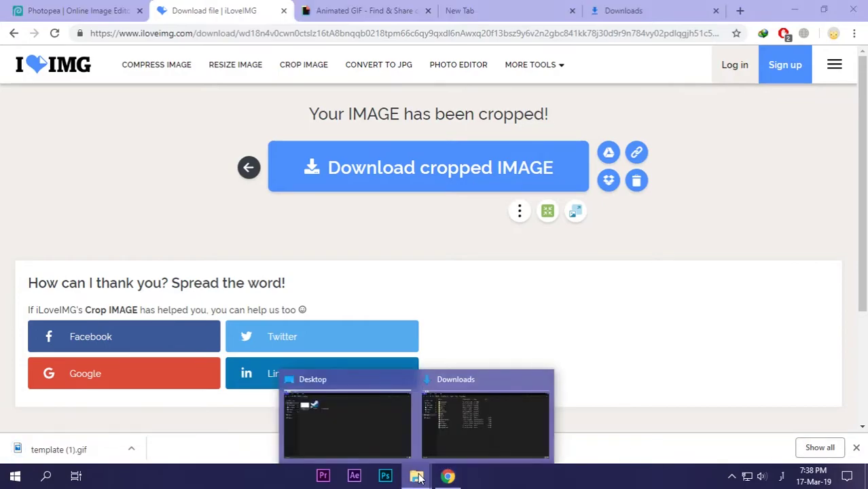
{"action": "left_click", "coordinate": [483, 425]}
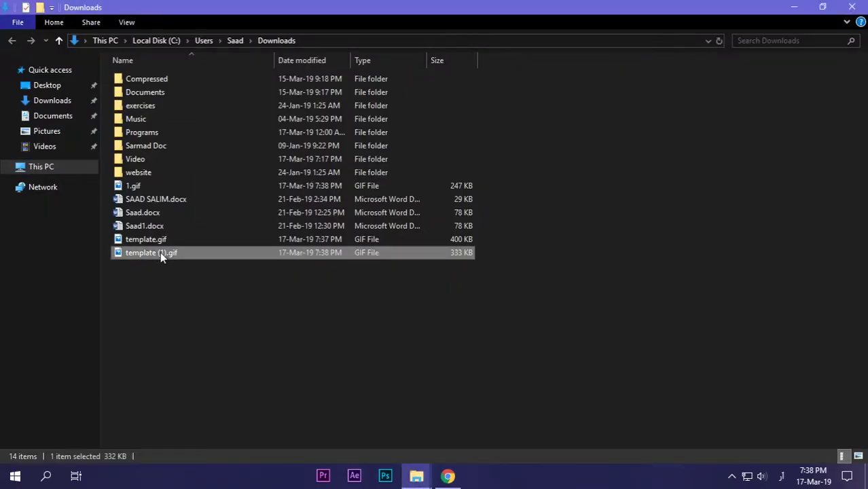
{"action": "left_click", "coordinate": [160, 251]}
{"action": "right_click", "coordinate": [160, 252]}
{"action": "left_click", "coordinate": [219, 438]}
{"action": "type", "text": "2"}
{"action": "key", "text": "Return"}
{"action": "left_click", "coordinate": [447, 476]}
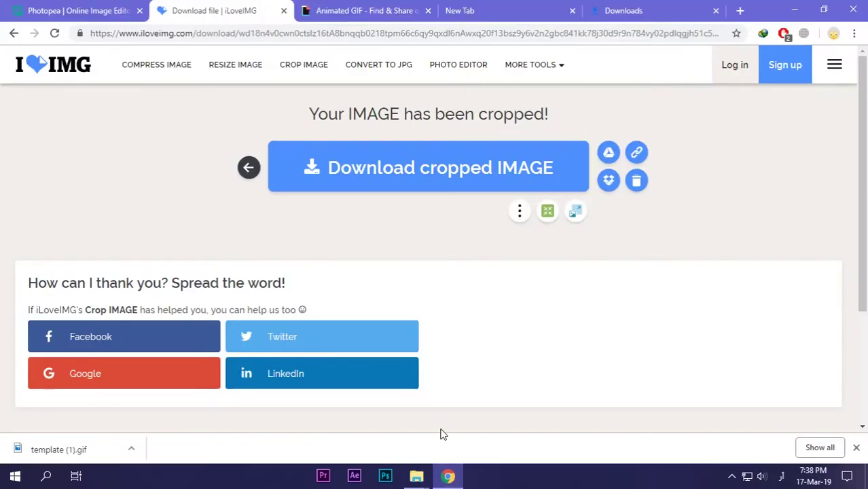
Step: Reload template.gif, crop a 150×150 square over the middle slot, and download it
{"action": "left_click", "coordinate": [248, 168]}
{"action": "left_click", "coordinate": [434, 224]}
{"action": "scroll", "coordinate": [330, 236], "scroll_direction": "down", "scroll_amount": 1}
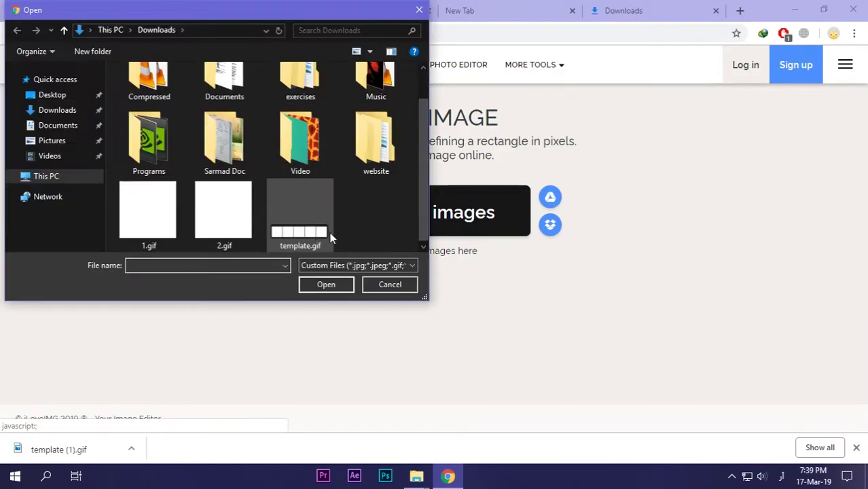
{"action": "double_click", "coordinate": [290, 205]}
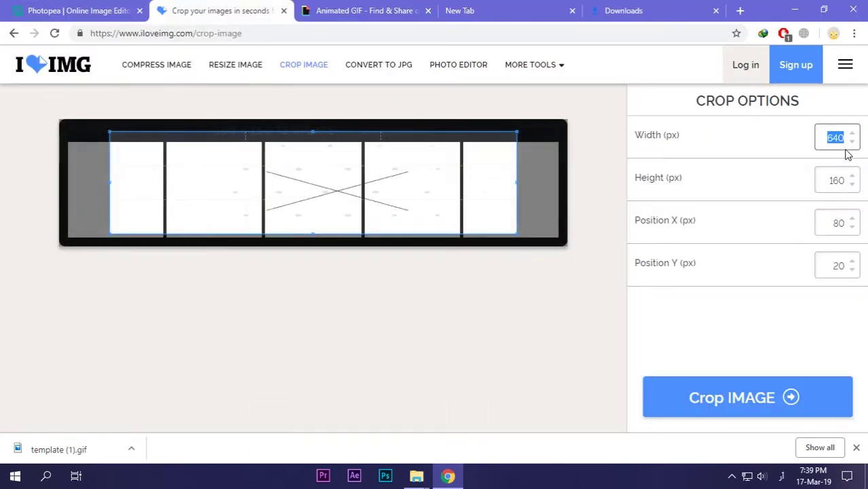
{"action": "type", "text": "150"}
{"action": "double_click", "coordinate": [851, 179]}
{"action": "type", "text": "150"}
{"action": "left_click_drag", "start_coordinate": [158, 169], "coordinate": [325, 192]}
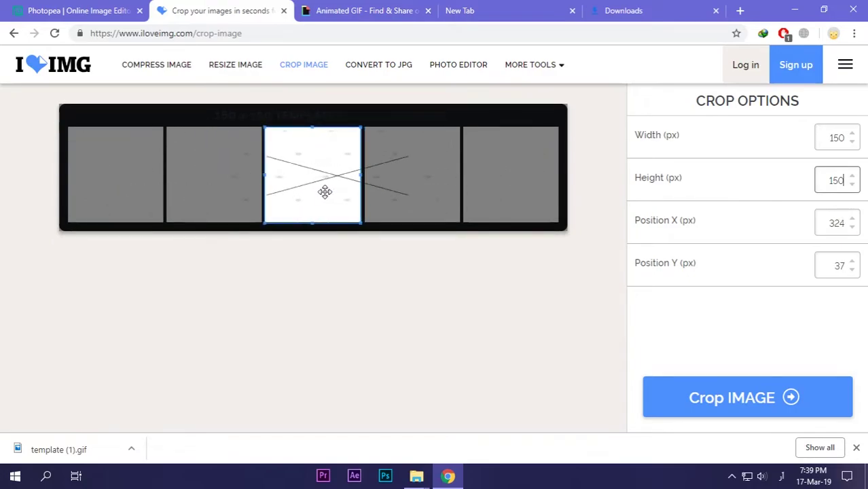
{"action": "left_click", "coordinate": [727, 398]}
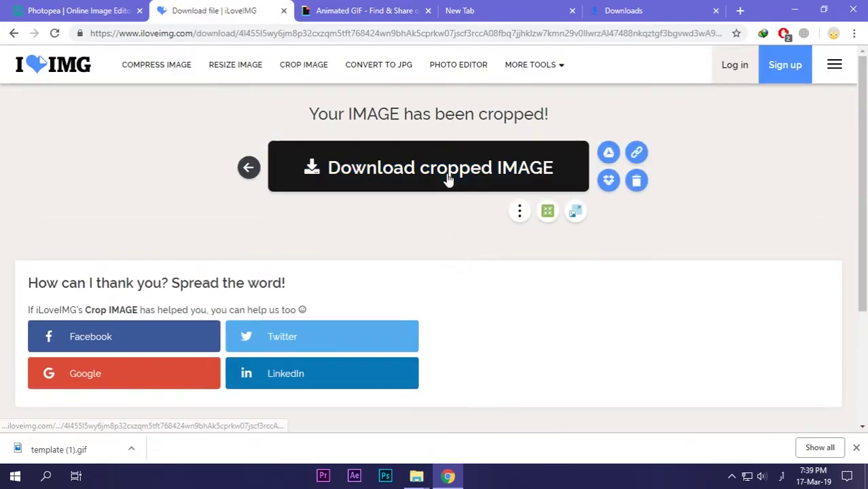
{"action": "left_click", "coordinate": [419, 177]}
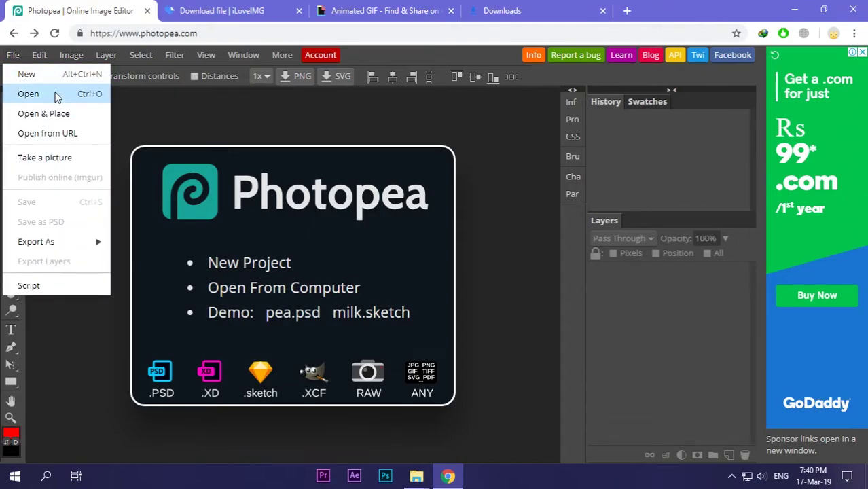
Step: Open template.psd, and giphy.gif from the Downloads Video folder, in Photopea
{"action": "left_click", "coordinate": [57, 97]}
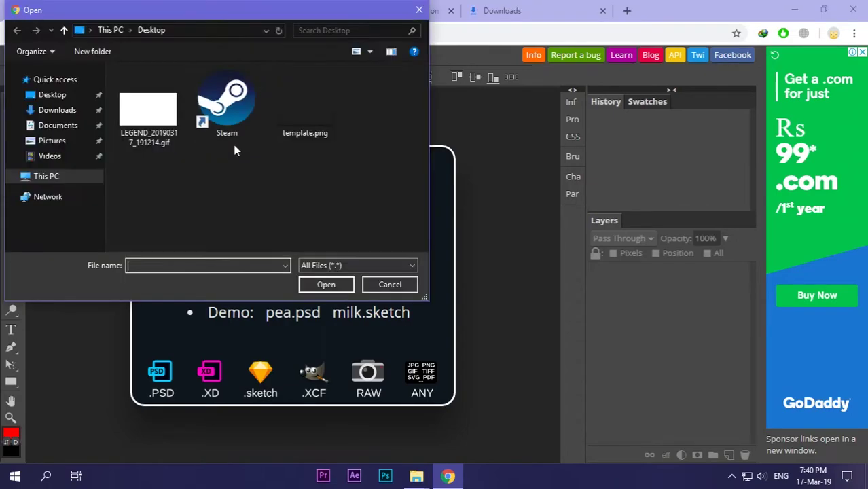
{"action": "double_click", "coordinate": [336, 112]}
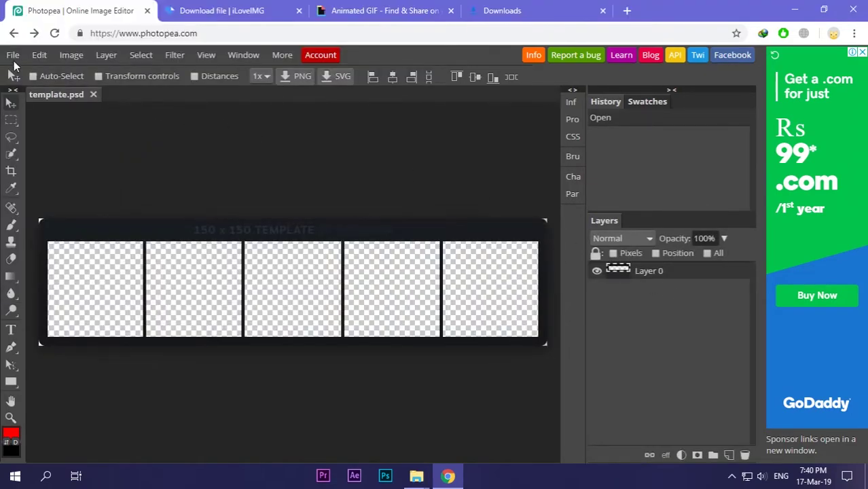
{"action": "left_click", "coordinate": [13, 55]}
{"action": "left_click", "coordinate": [29, 91]}
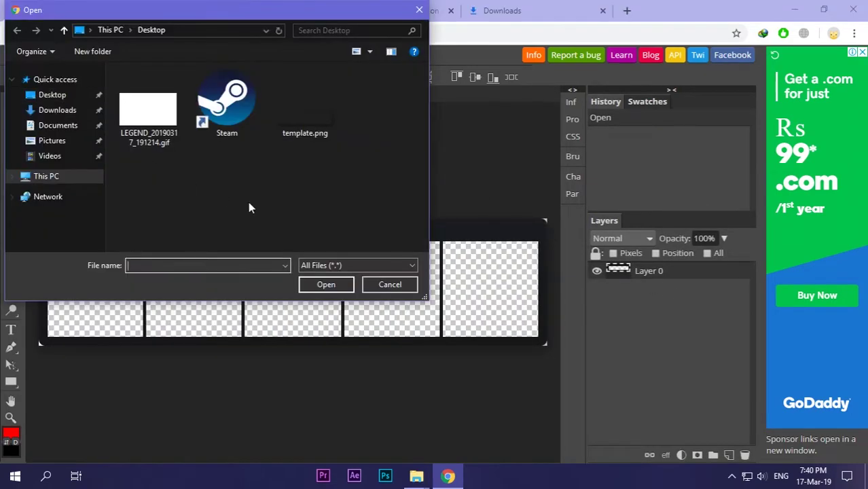
{"action": "left_click", "coordinate": [65, 110]}
{"action": "double_click", "coordinate": [288, 188]}
{"action": "double_click", "coordinate": [141, 121]}
Step: Duplicate the giphy layers into template.psd and collapse the copied group
{"action": "right_click", "coordinate": [679, 272]}
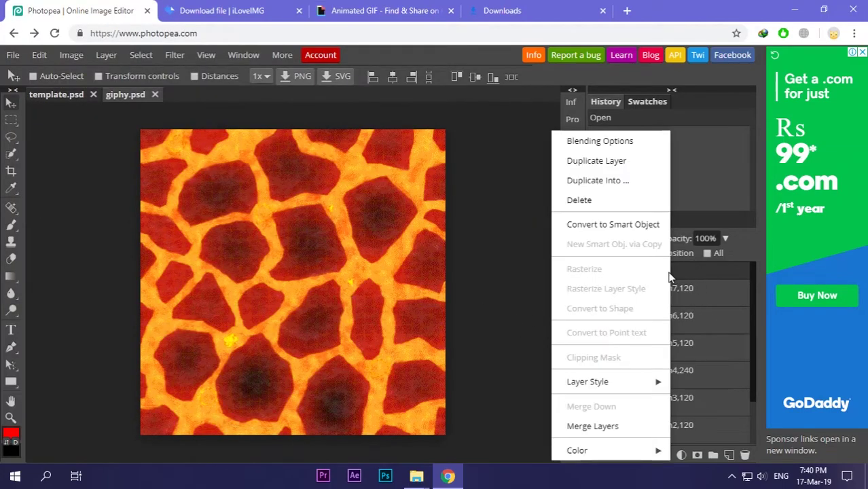
{"action": "left_click", "coordinate": [622, 182]}
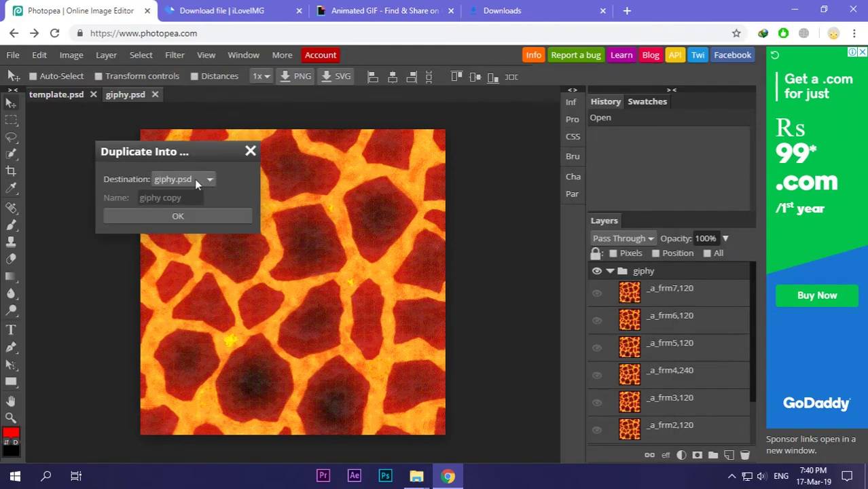
{"action": "left_click", "coordinate": [212, 218]}
{"action": "left_click", "coordinate": [68, 95]}
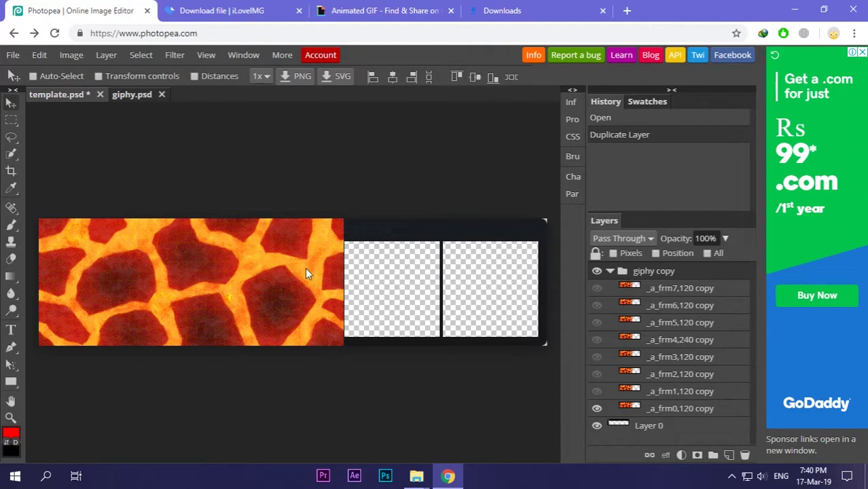
{"action": "left_click", "coordinate": [610, 271]}
Step: Place Layer 0 above the giphy copy group and shift the giphy frames about 155 px right
{"action": "left_click_drag", "start_coordinate": [682, 288], "coordinate": [682, 266]}
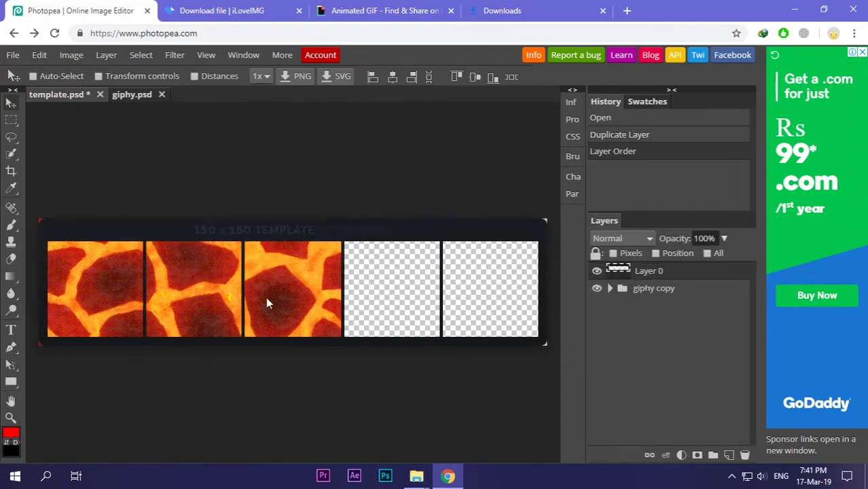
{"action": "left_click", "coordinate": [98, 76]}
{"action": "left_click_drag", "start_coordinate": [283, 286], "coordinate": [360, 286]}
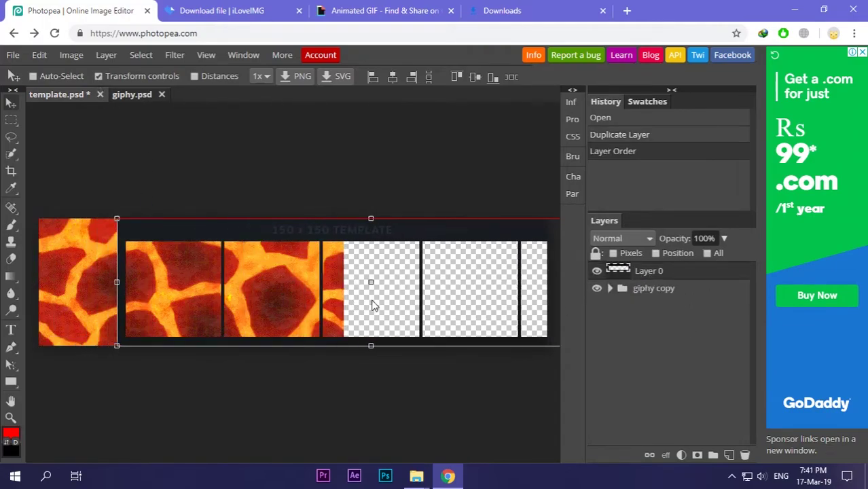
{"action": "key", "text": "ctrl+z"}
{"action": "left_click", "coordinate": [653, 289]}
{"action": "mouse_move", "coordinate": [270, 290]}
{"action": "left_mouse_down"}
{"action": "mouse_move", "coordinate": [383, 279]}
{"action": "mouse_move", "coordinate": [377, 243]}
{"action": "left_mouse_up"}
Step: Stretch the giphy frames to cover all five slots, then bring up the GIF export
{"action": "left_click", "coordinate": [304, 449]}
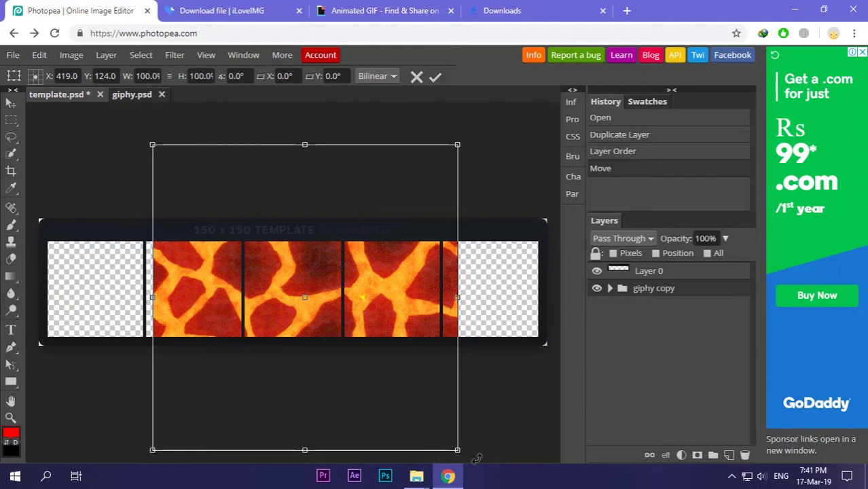
{"action": "left_click_drag", "start_coordinate": [456, 451], "coordinate": [437, 404]}
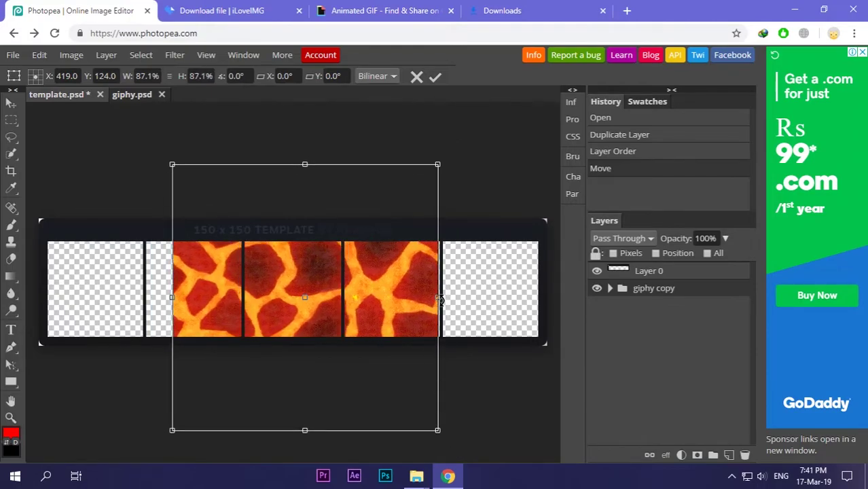
{"action": "left_click_drag", "start_coordinate": [435, 298], "coordinate": [555, 296]}
{"action": "left_click_drag", "start_coordinate": [499, 307], "coordinate": [492, 307]}
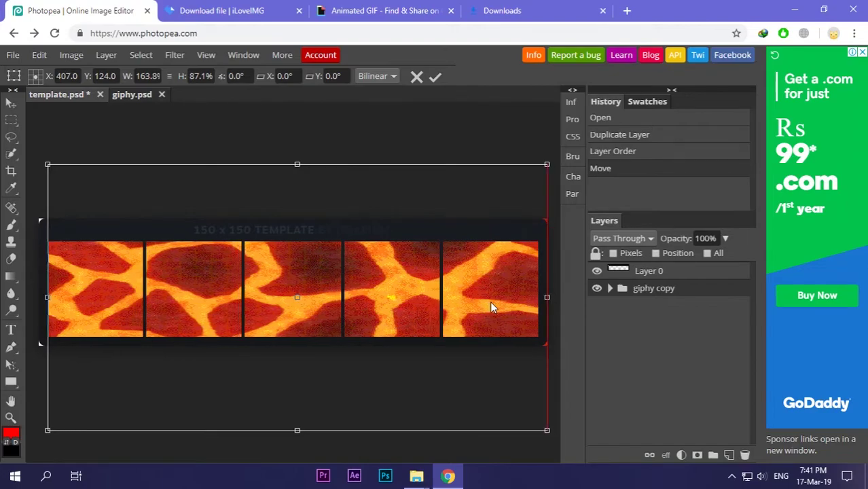
{"action": "key", "text": "Return"}
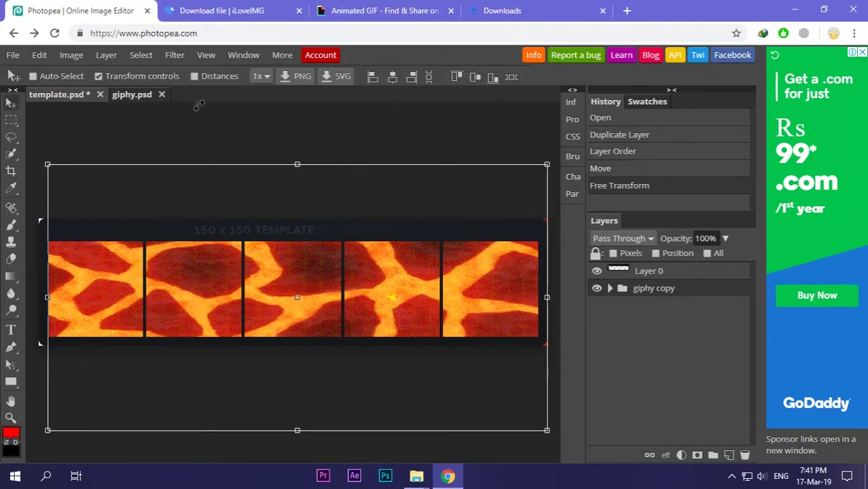
{"action": "left_click", "coordinate": [99, 76]}
{"action": "left_click", "coordinate": [13, 55]}
{"action": "mouse_move", "coordinate": [36, 241]}
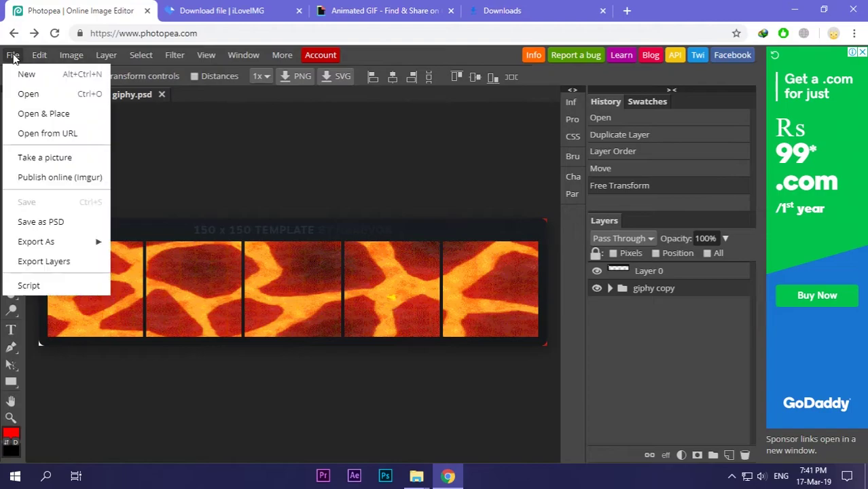
{"action": "left_click", "coordinate": [175, 309]}
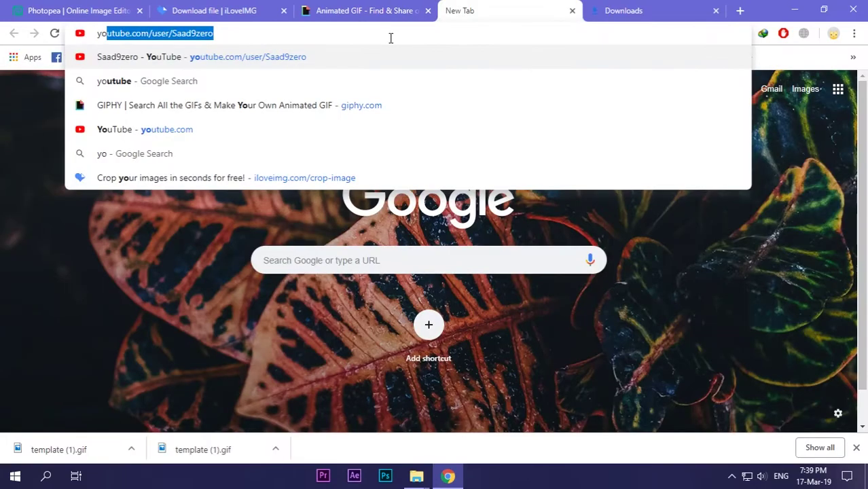
Step: Open the Steam 5 Slot Workshop Showcase video, jump to 4:50, and expand its description
{"action": "key", "text": "Return"}
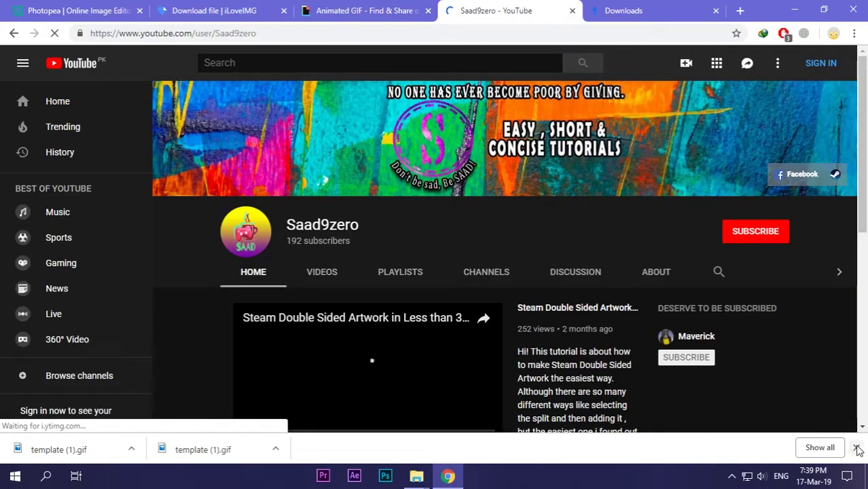
{"action": "left_click", "coordinate": [857, 449]}
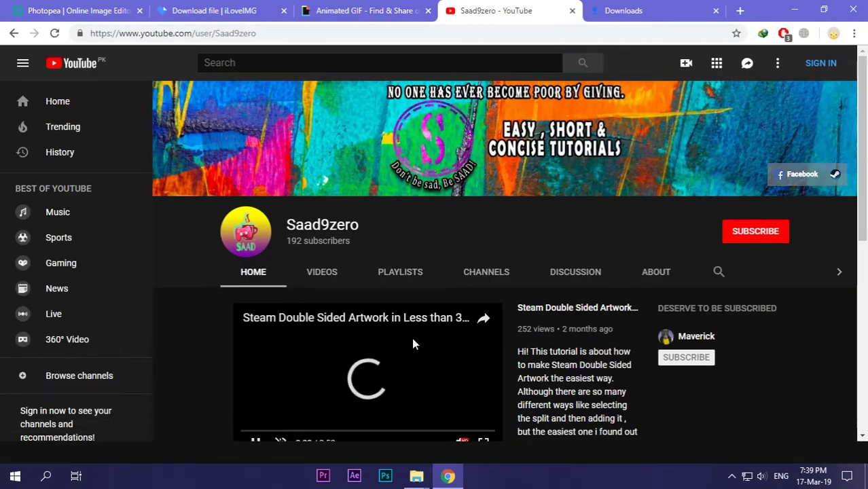
{"action": "scroll", "coordinate": [277, 291], "scroll_direction": "down", "scroll_amount": 3}
{"action": "left_click", "coordinate": [254, 254]}
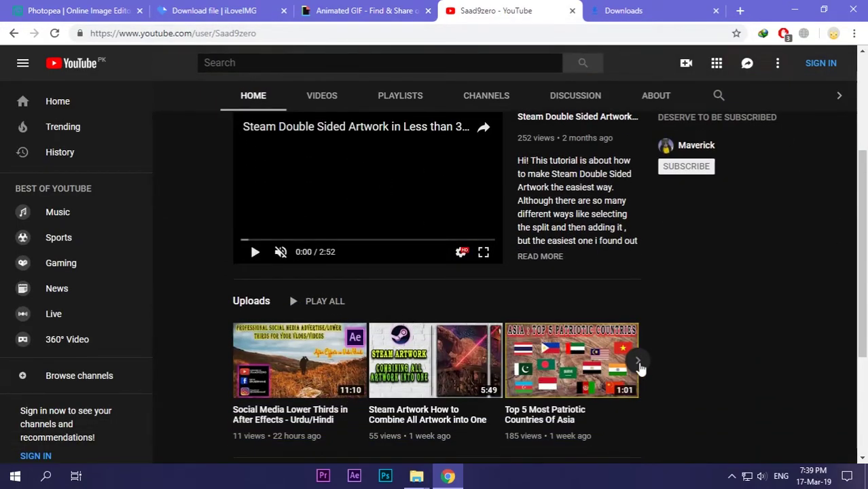
{"action": "left_click", "coordinate": [639, 364]}
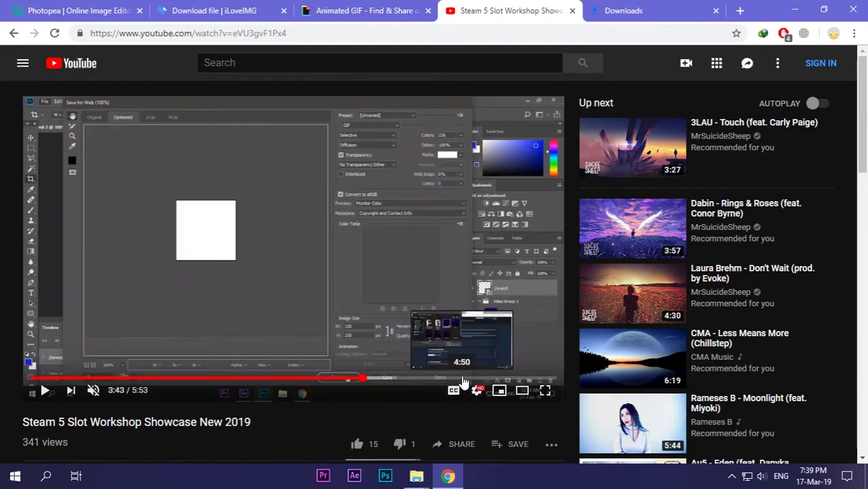
{"action": "left_click", "coordinate": [463, 380]}
{"action": "scroll", "coordinate": [114, 333], "scroll_direction": "down", "scroll_amount": 4}
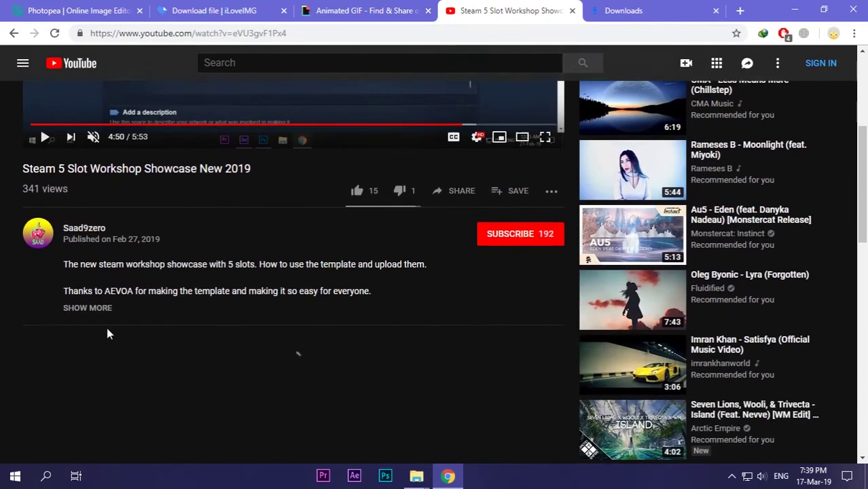
{"action": "left_click", "coordinate": [101, 309]}
{"action": "scroll", "coordinate": [159, 355], "scroll_direction": "down", "scroll_amount": 1}
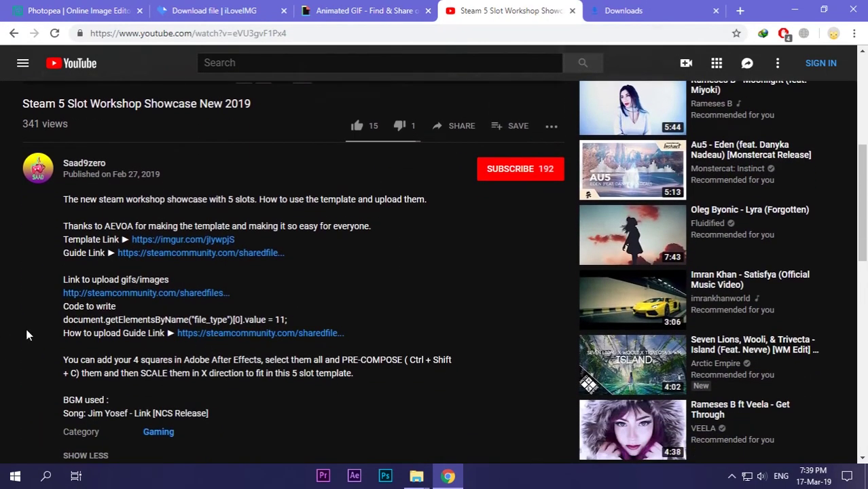